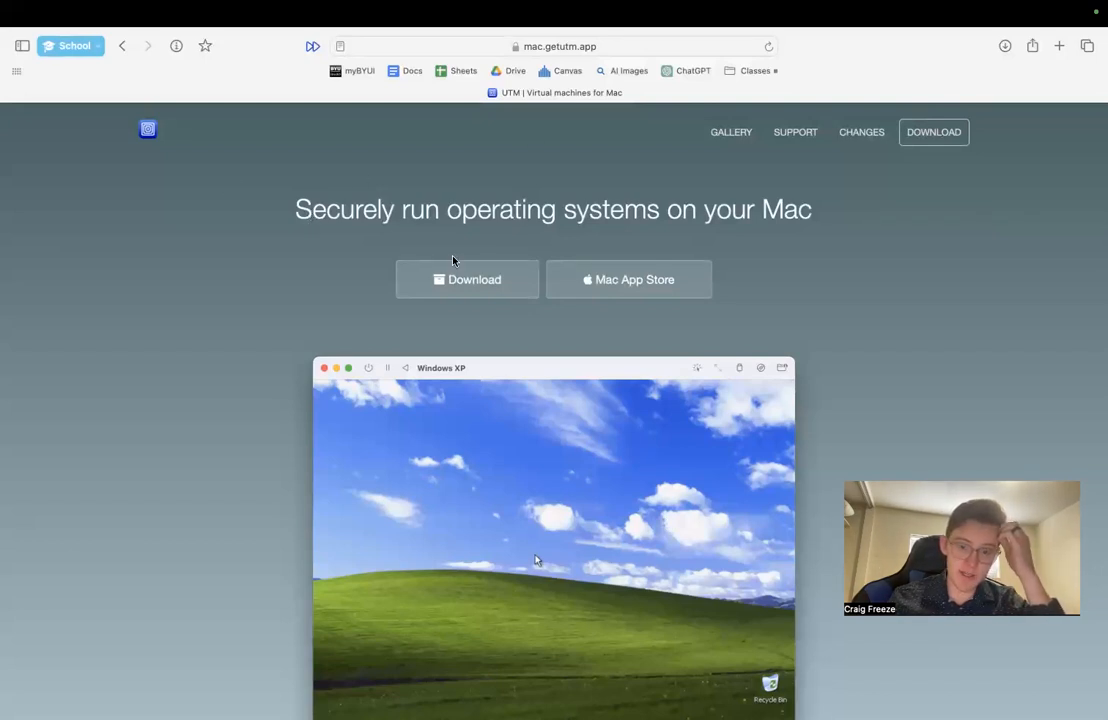
left_click(613, 44)
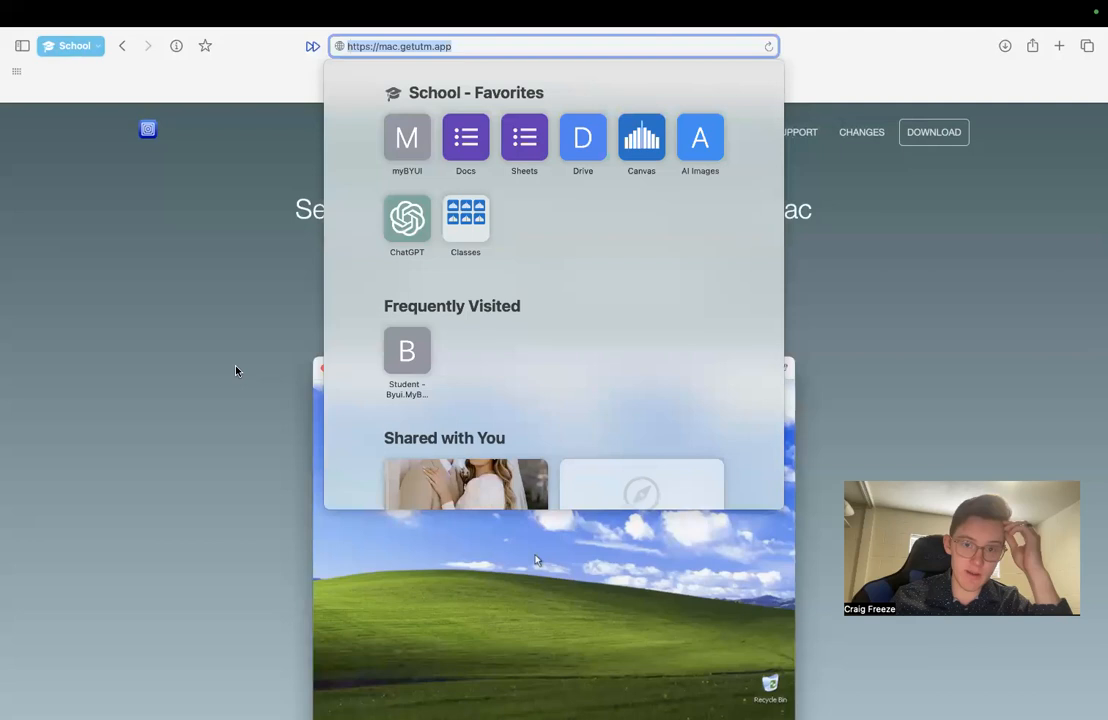
left_click(236, 372)
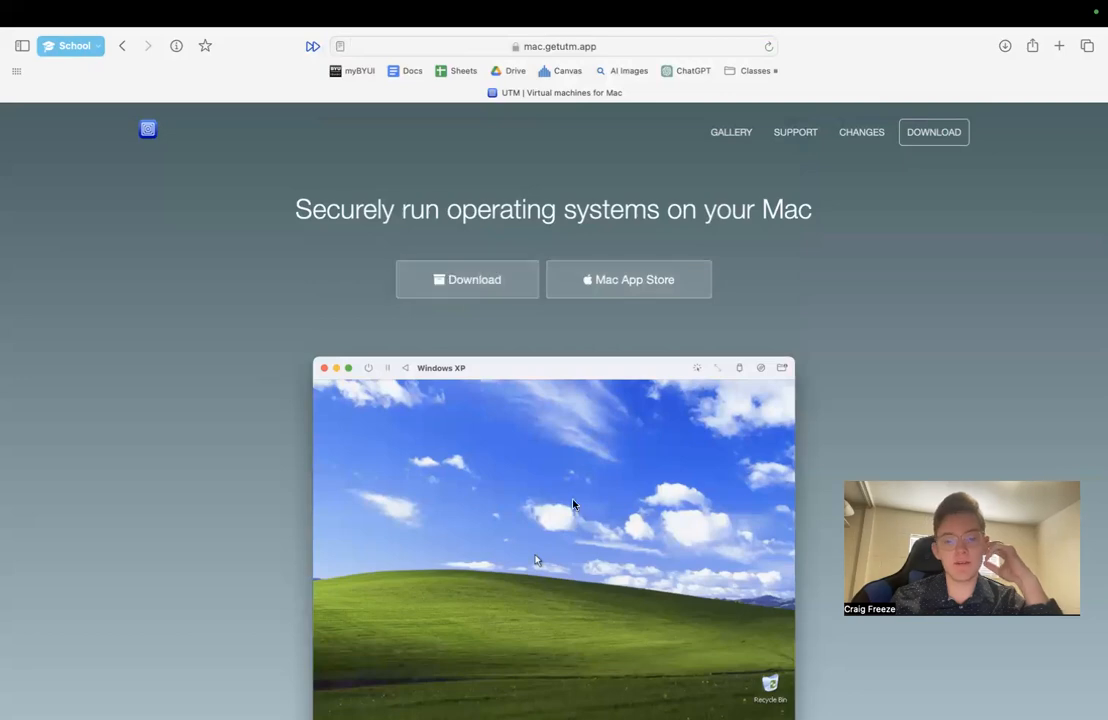
- Switch to the other desktop, move the UUP dump window aside and bring the Microsoft Support window to the front
key("ctrl+Right")
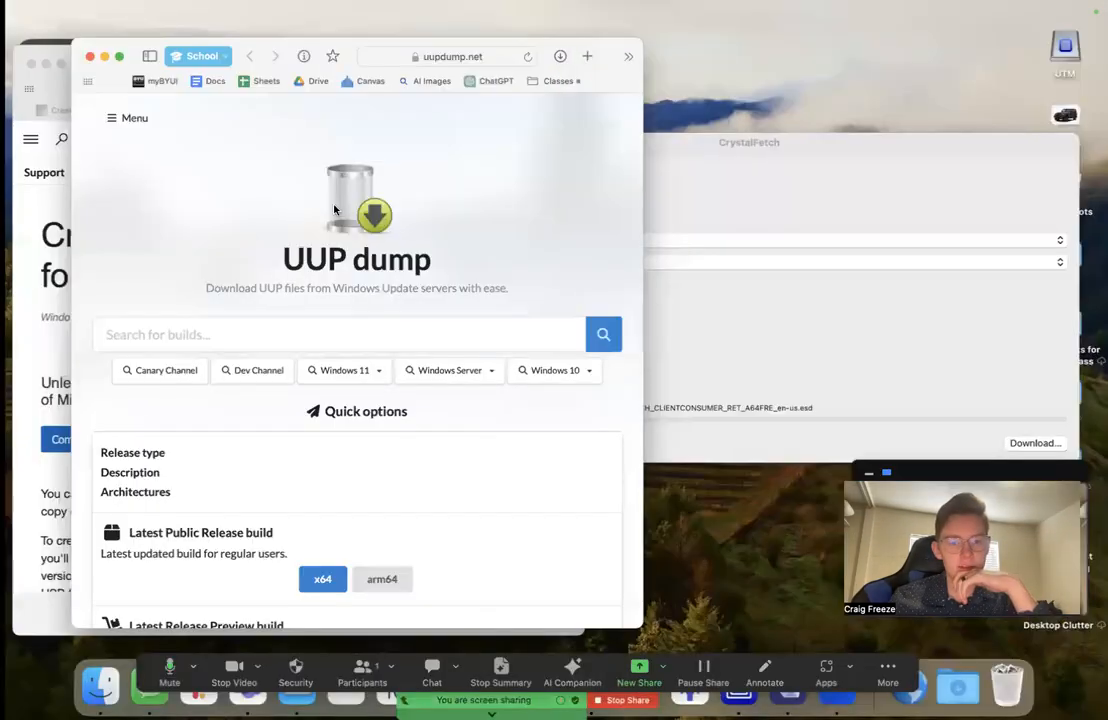
left_click_drag(283, 67, 747, 47)
left_click(319, 289)
- Look through the Create installation media for Windows page for the Windows version download links
scroll(300, 350, "down", 1)
scroll(292, 403, "down", 8)
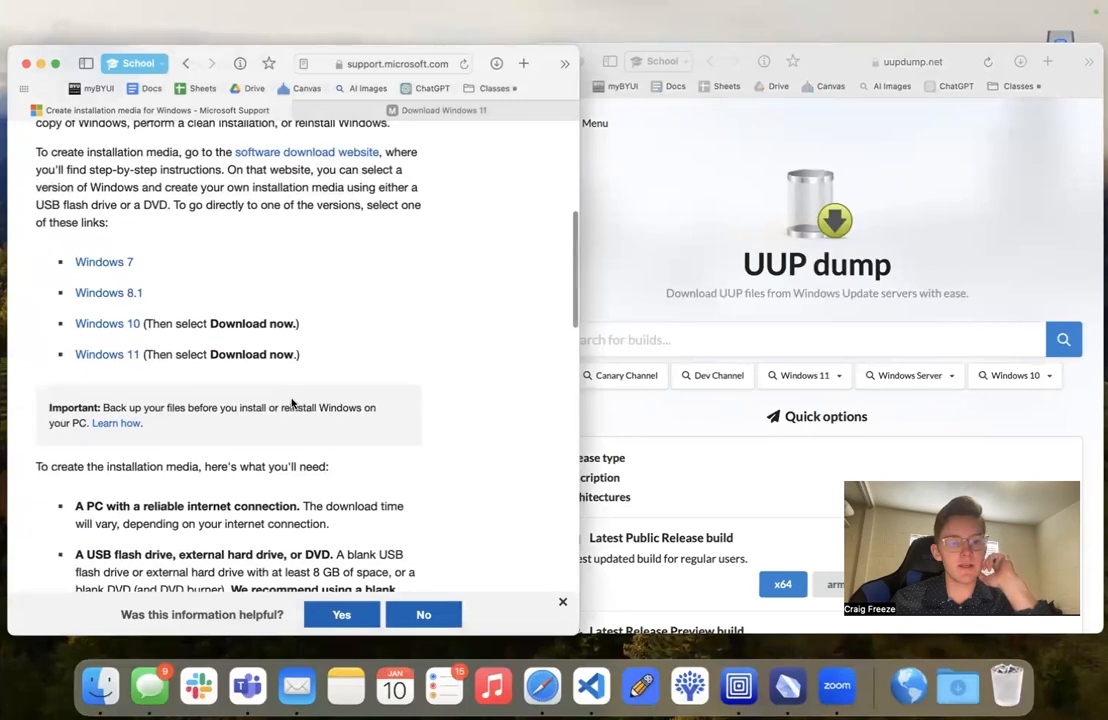
scroll(235, 218, "up", 10)
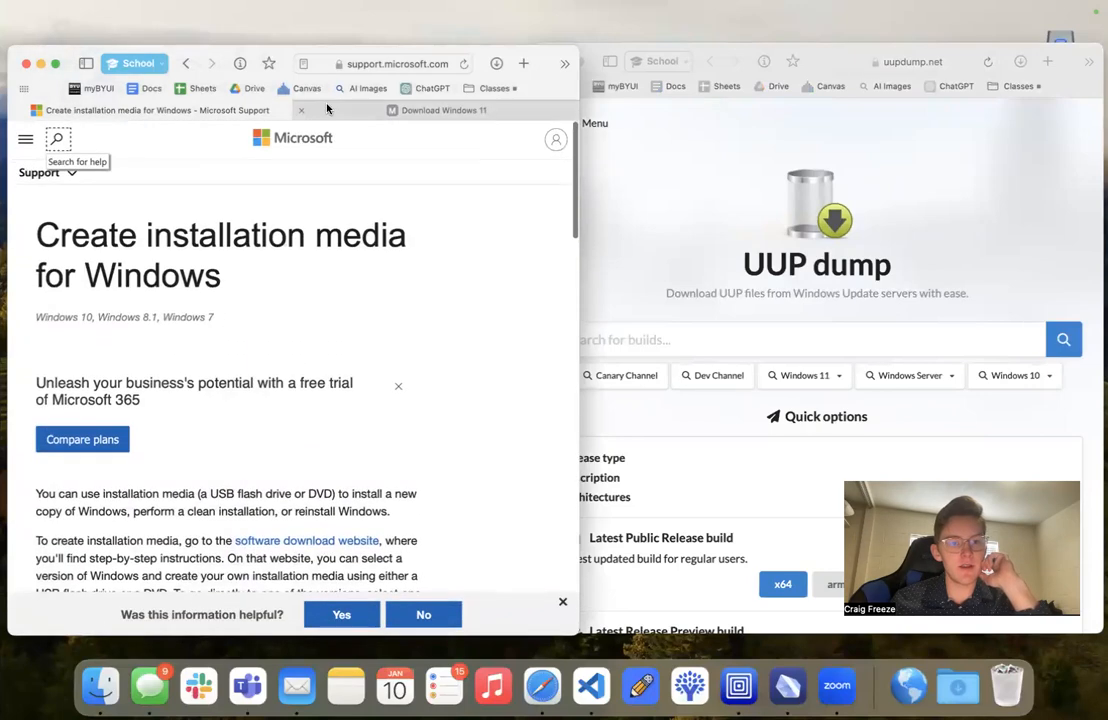
scroll(225, 418, "down", 8)
scroll(225, 418, "down", 1)
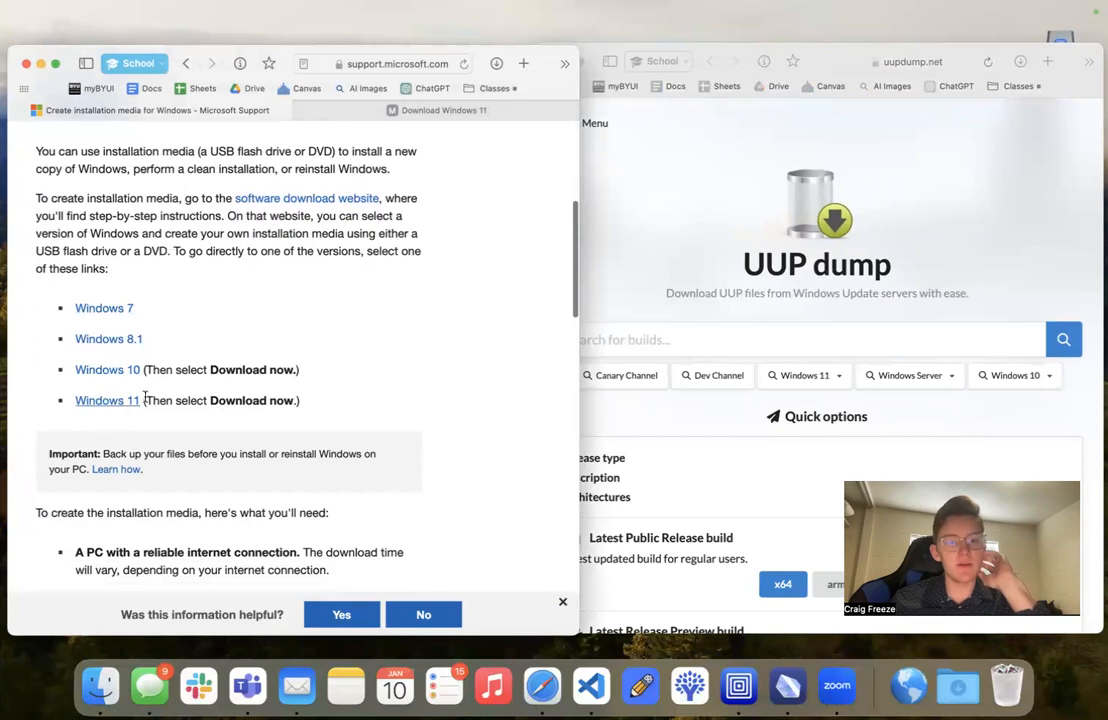
- Examine the Windows 11 Disk Image (ISO) for x64 devices section and its download choices on the Download Windows 11 page
left_click(405, 113)
scroll(265, 440, "down", 8)
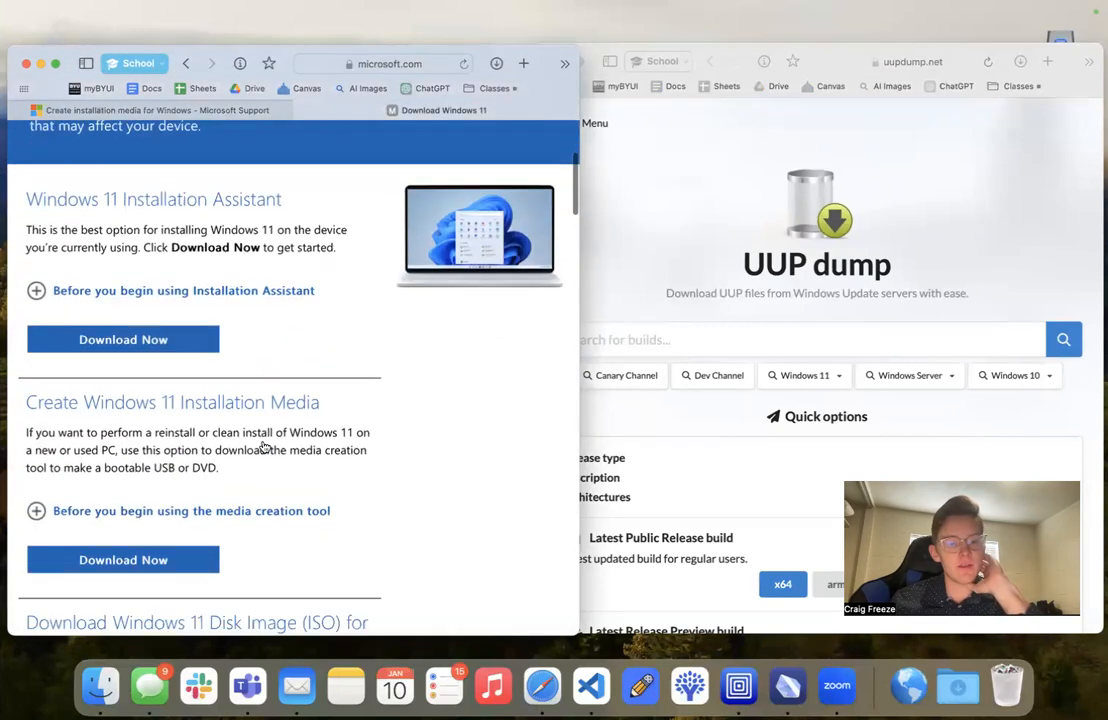
scroll(255, 400, "down", 3)
scroll(100, 400, "down", 8)
left_click_drag(305, 212, 337, 208)
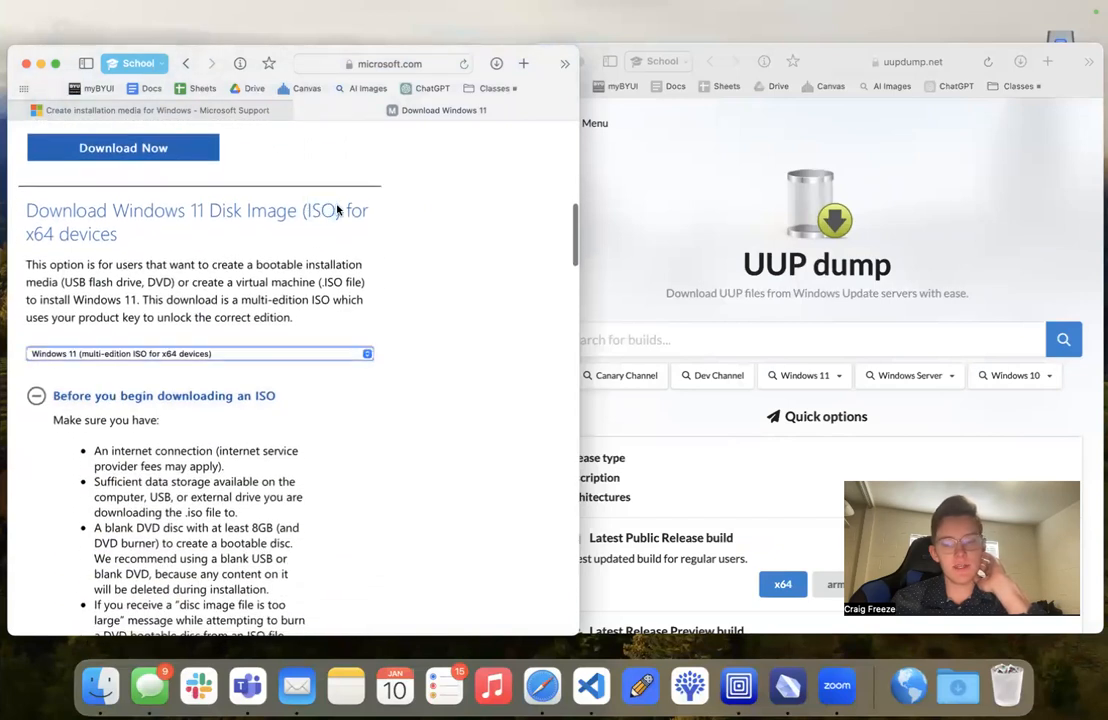
left_click(77, 354)
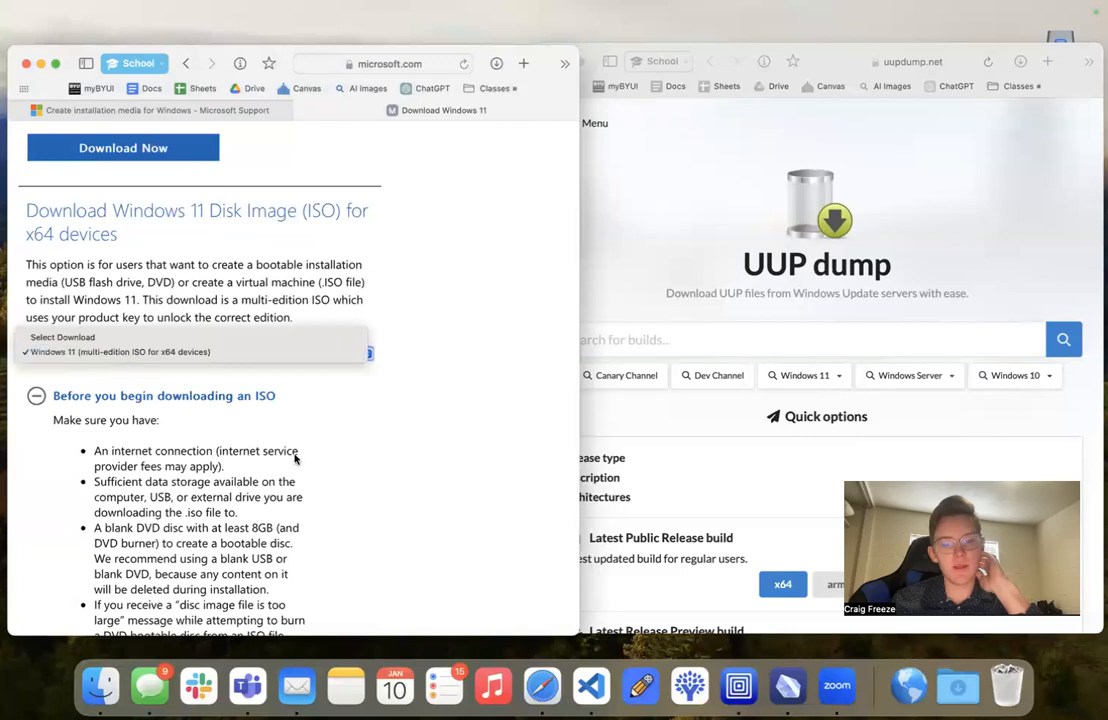
left_click(889, 674)
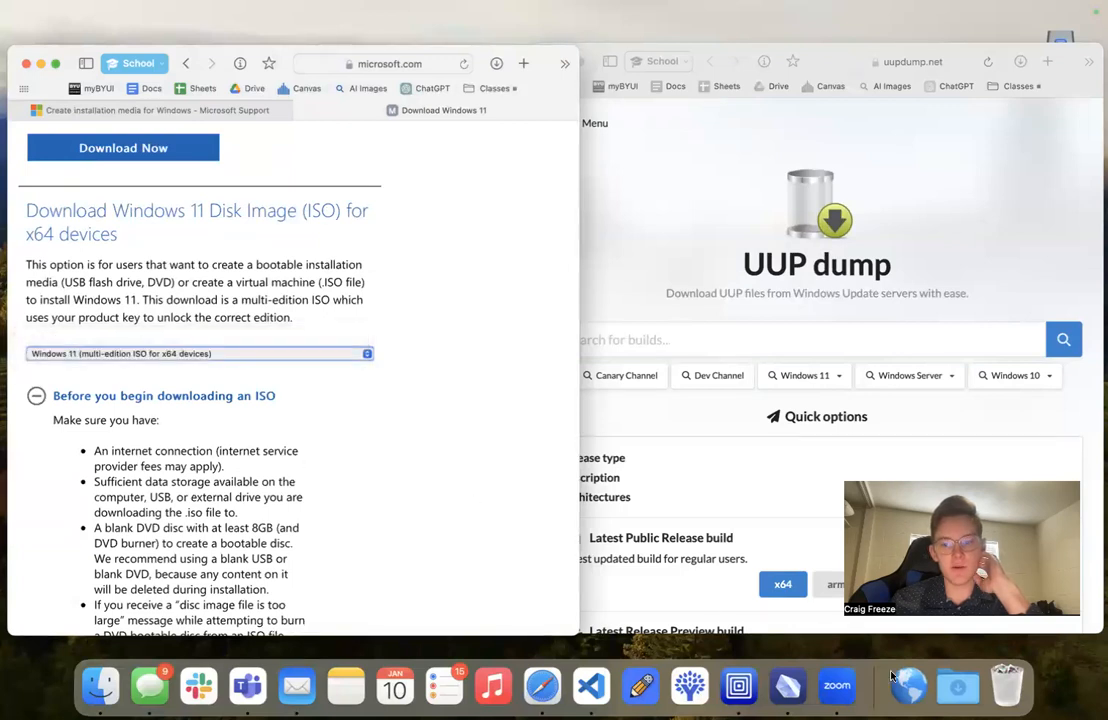
left_click(468, 524)
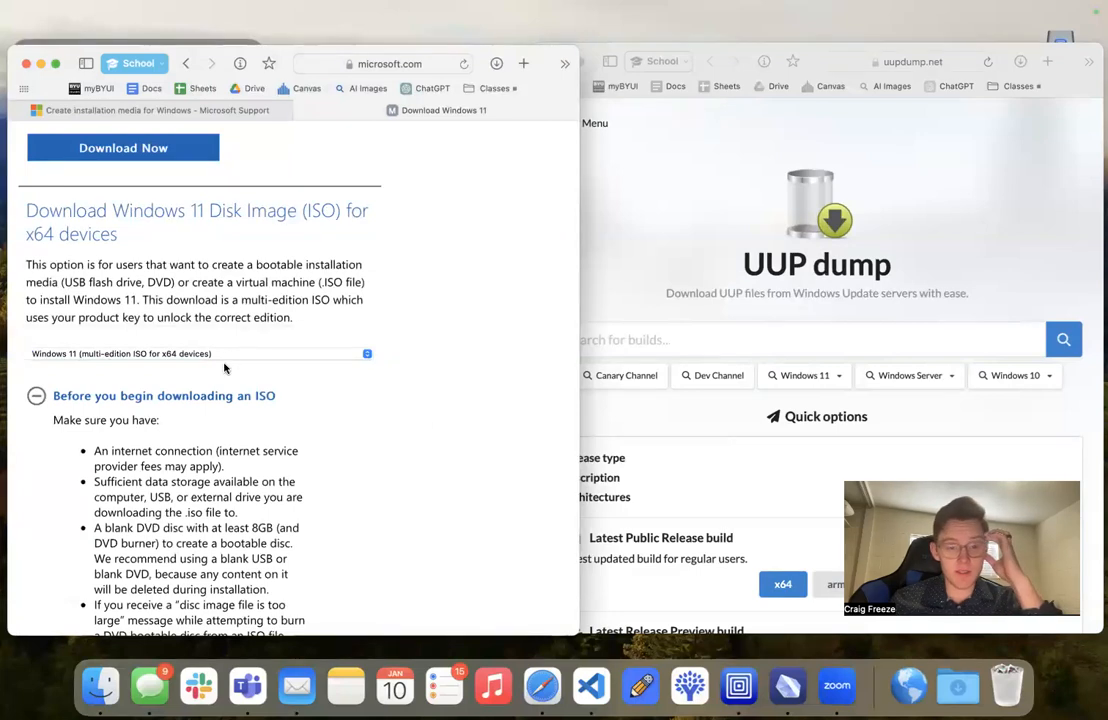
- Read the CPU and system requirements listed under Before you begin downloading an ISO
scroll(205, 377, "down", 10)
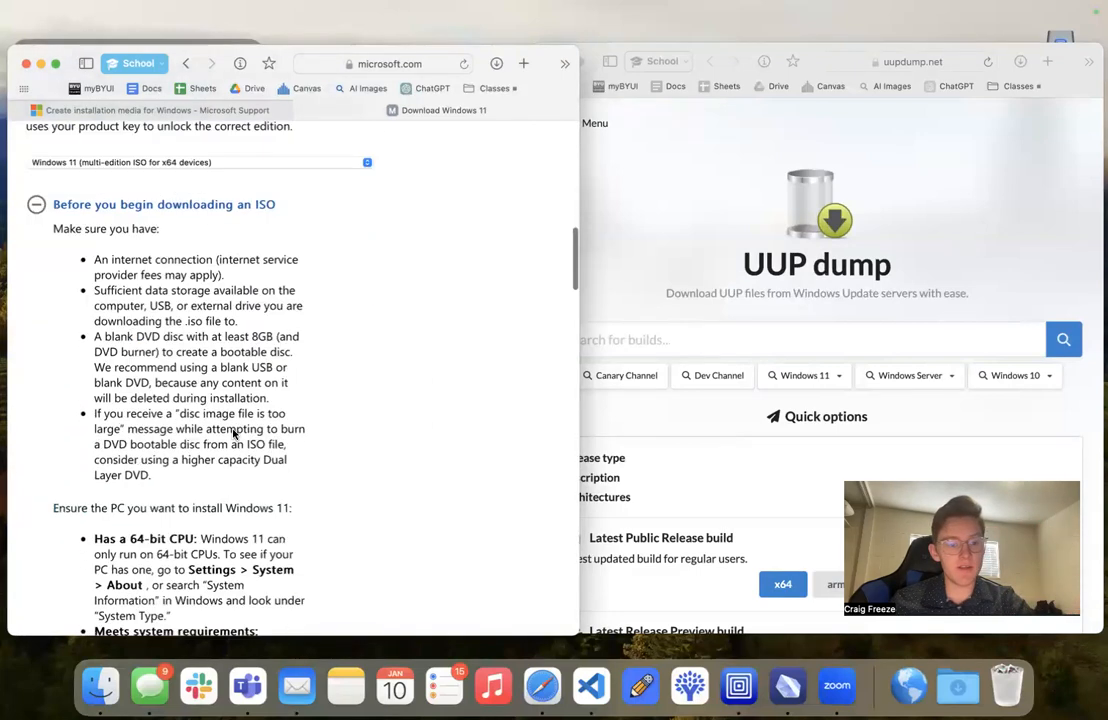
scroll(197, 430, "down", 2)
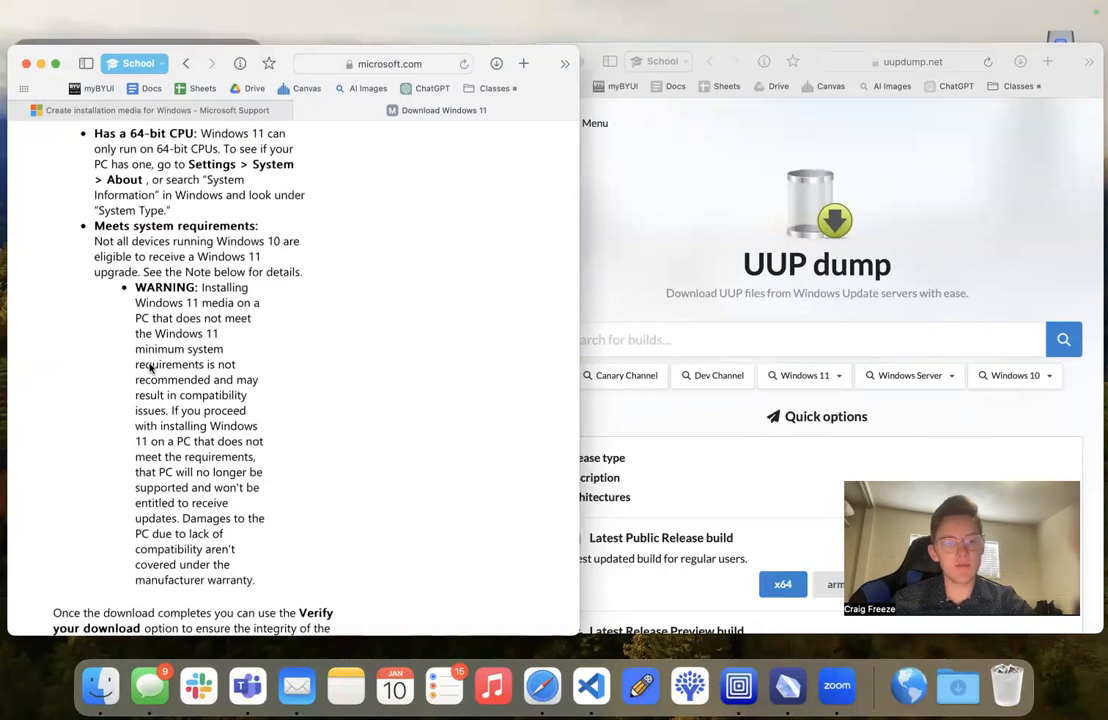
scroll(228, 347, "up", 10)
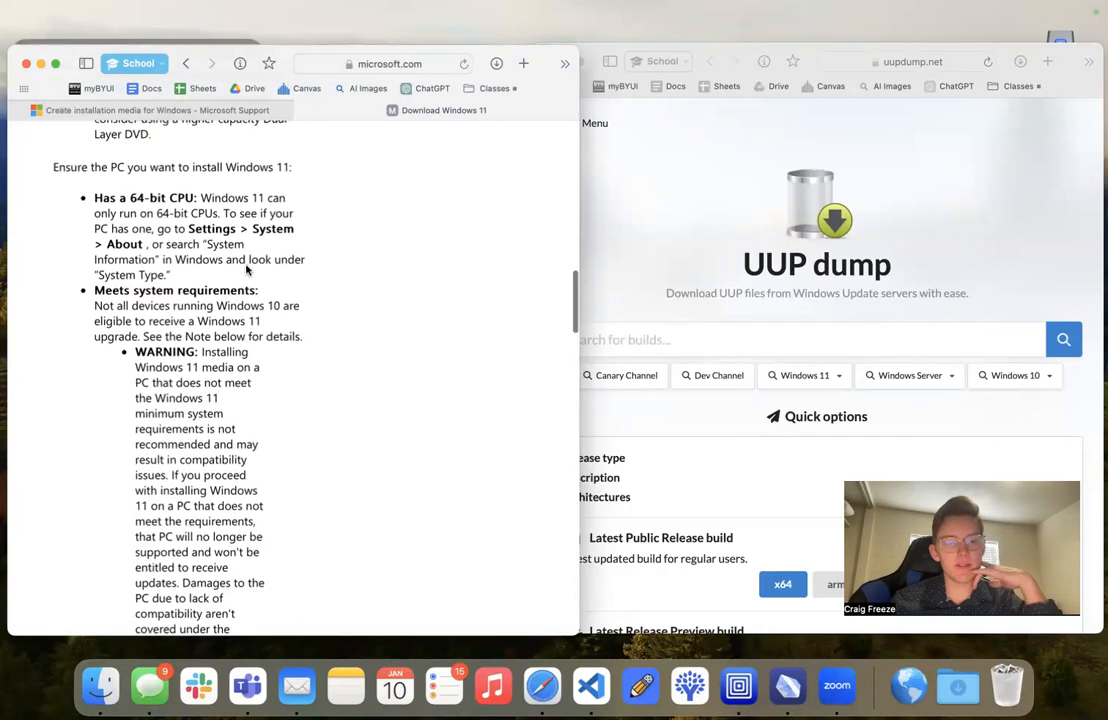
scroll(246, 270, "up", 5)
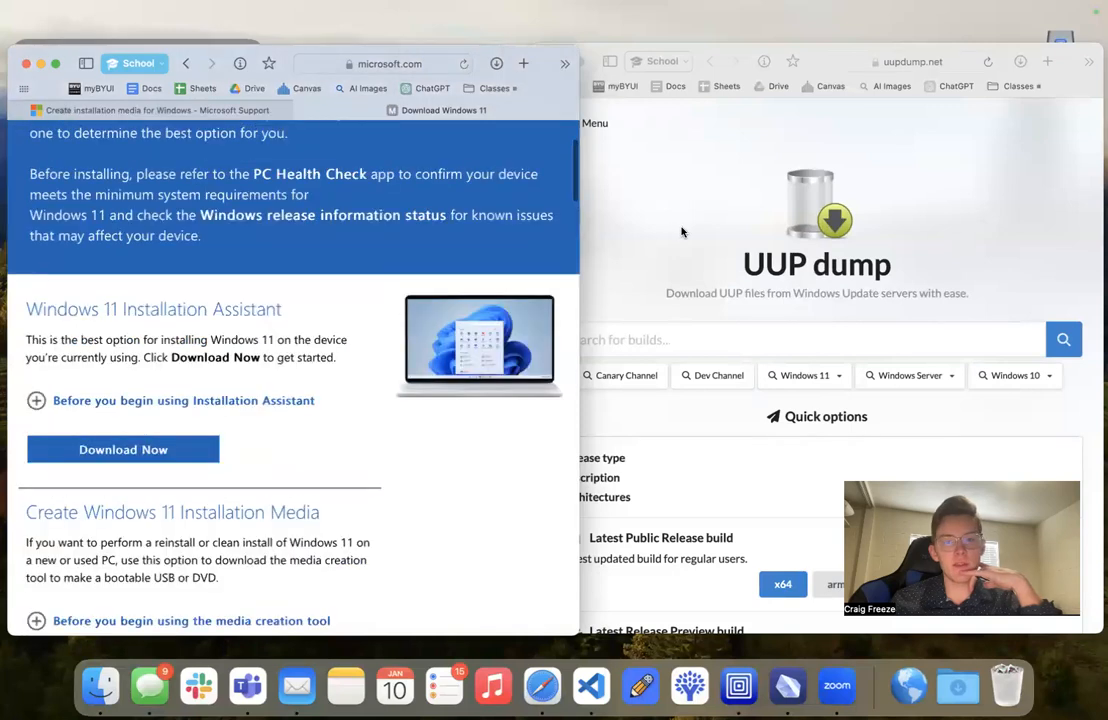
- Bring the UUP dump window to the front, move it to mid-screen and look over its quick options
left_click(658, 226)
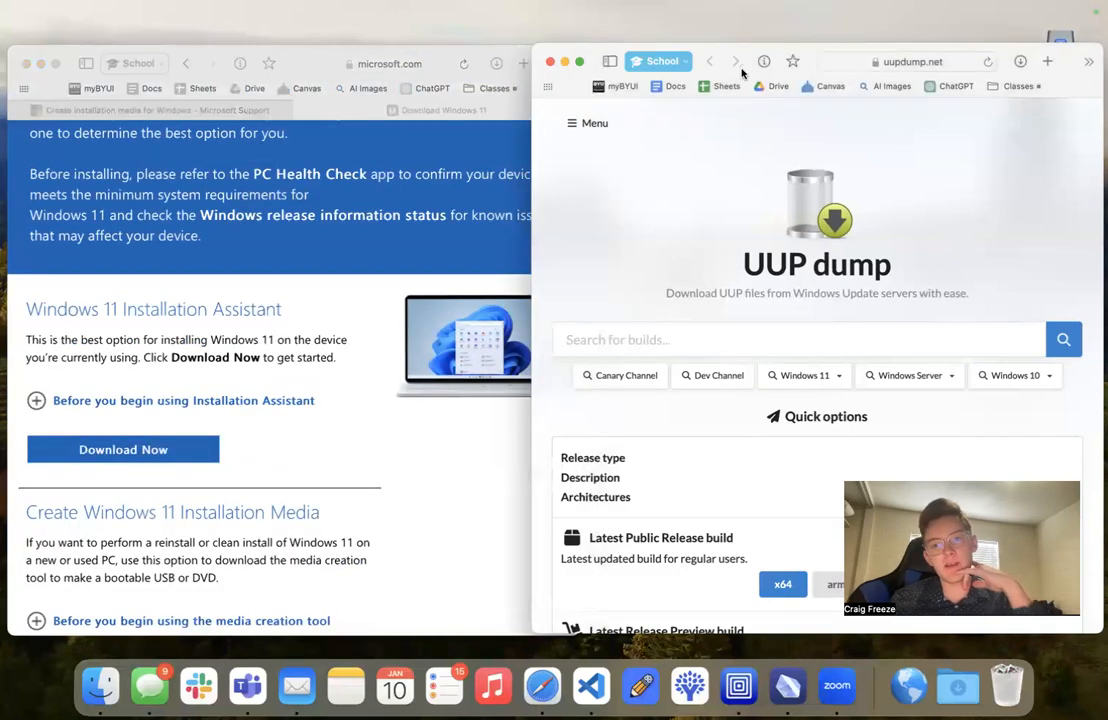
left_click_drag(1061, 82, 785, 83)
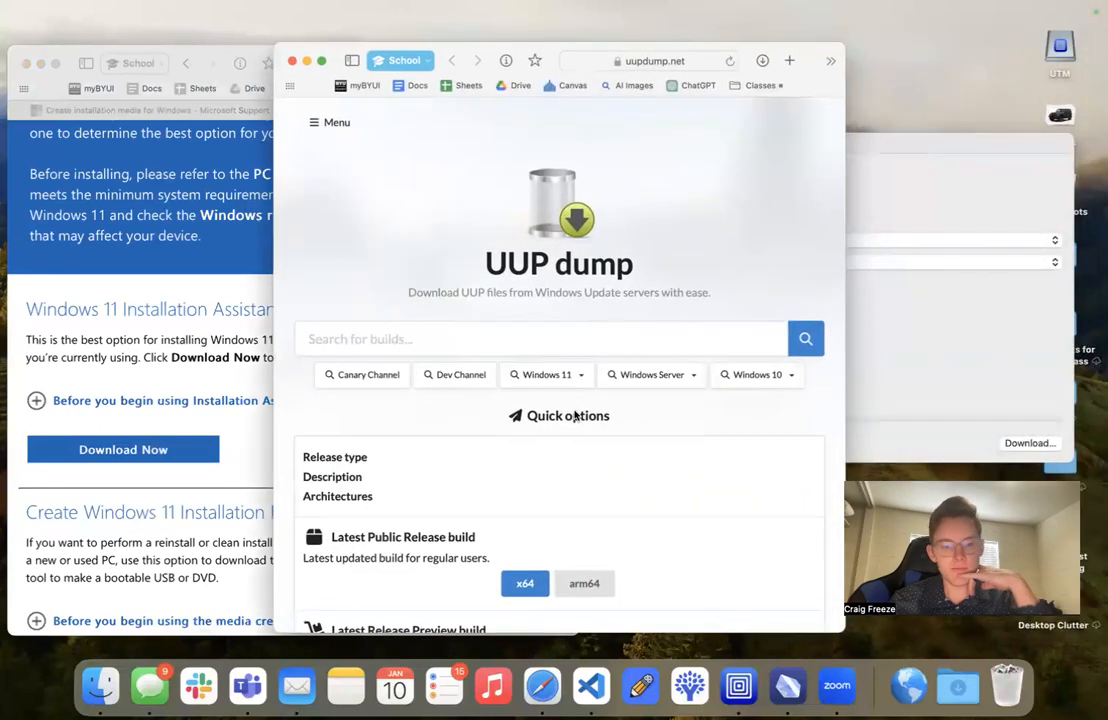
scroll(568, 428, "down", 3)
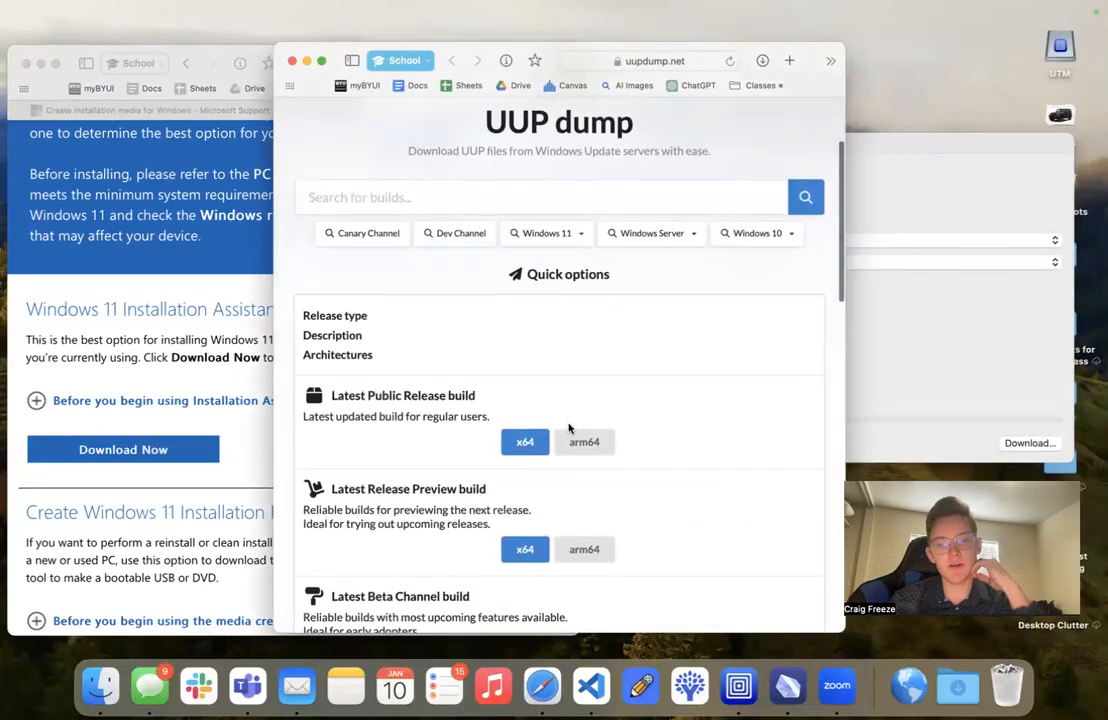
scroll(569, 428, "up", 3)
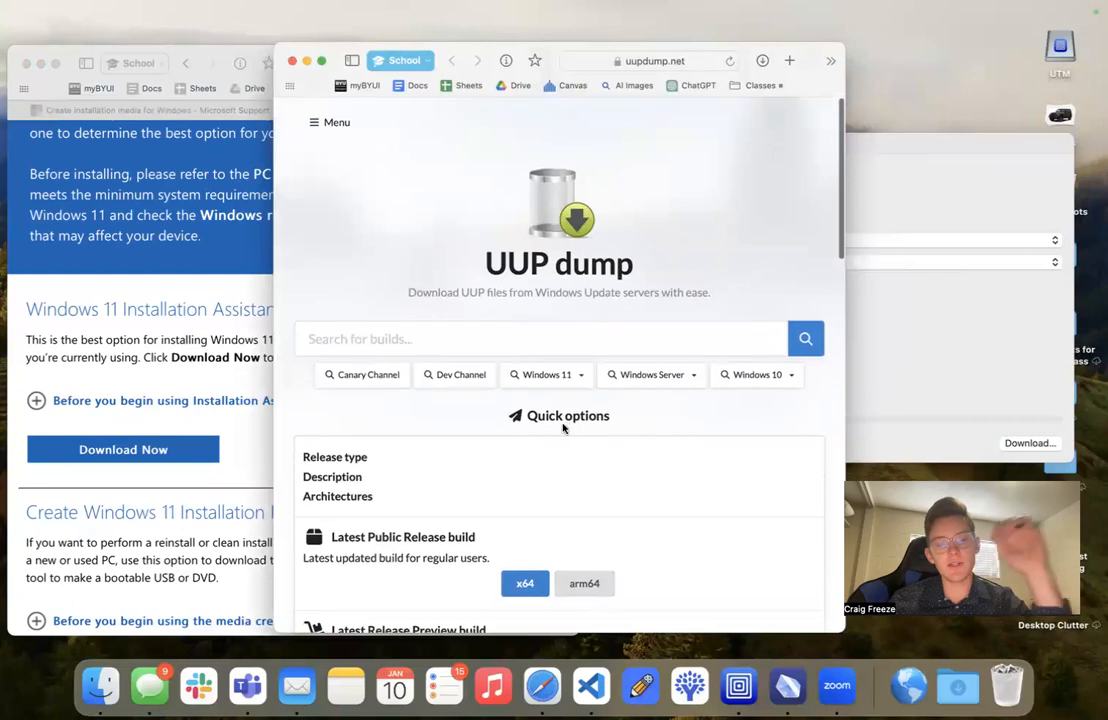
- Return to the Download Windows 11 page and review its x64 disk image section
left_click(180, 388)
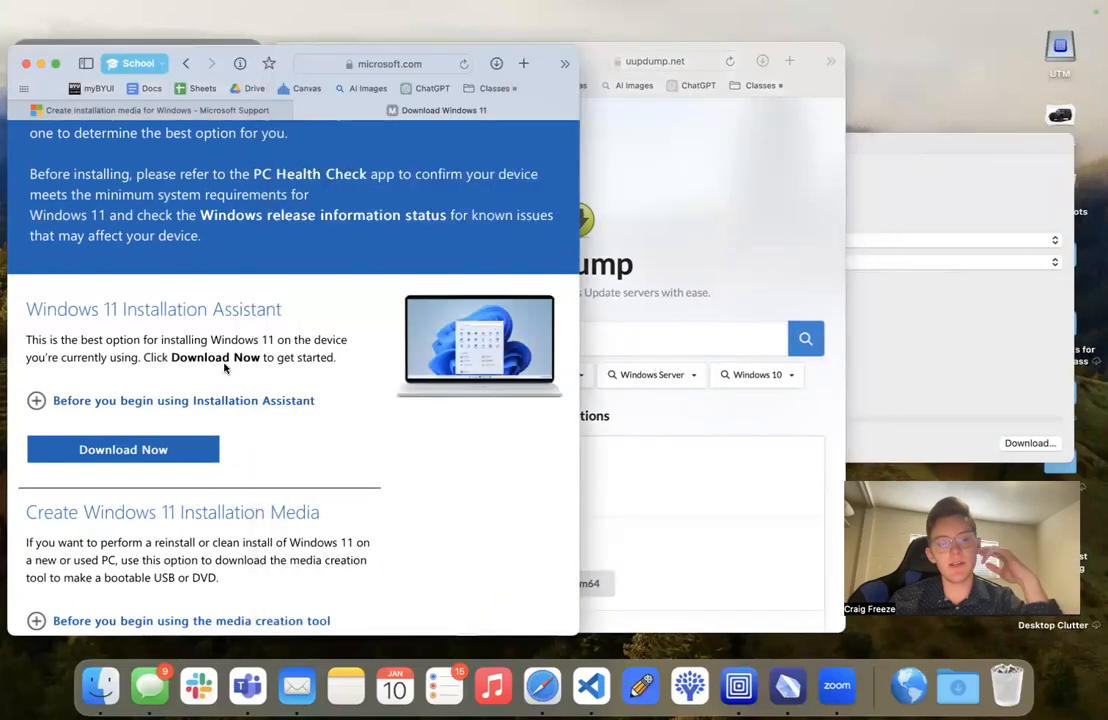
scroll(265, 530, "down", 5)
scroll(260, 517, "down", 4)
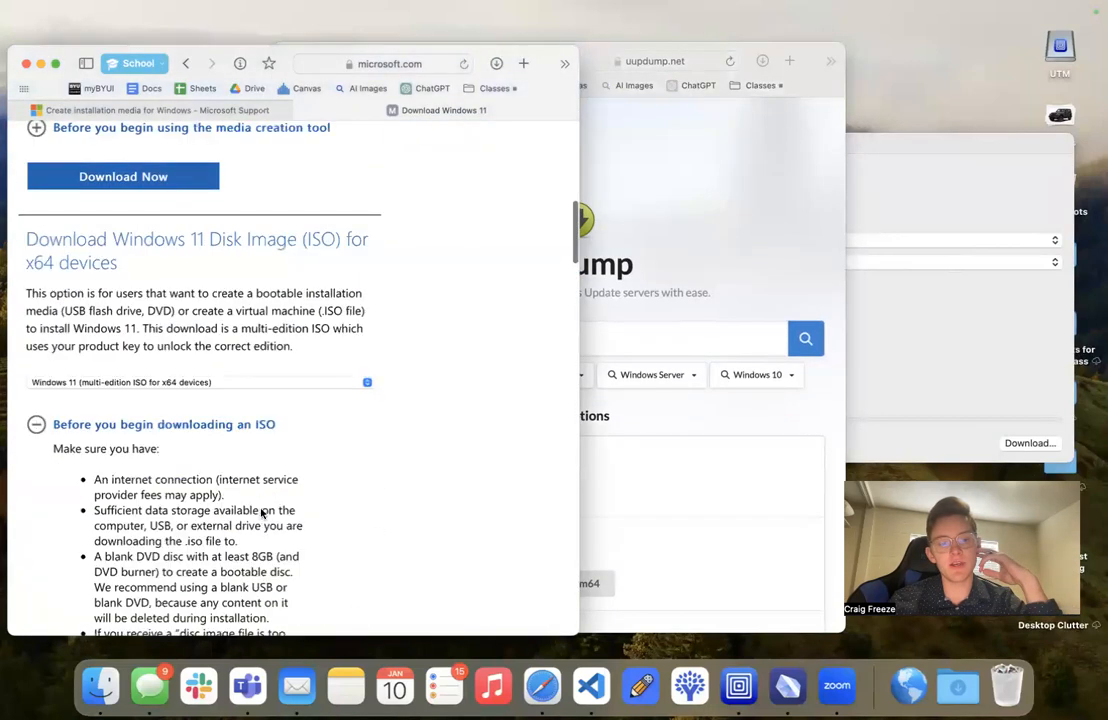
left_click(340, 63)
left_click(415, 61)
left_click_drag(386, 63, 595, 58)
- Return to the UUP dump page and look through the release builds offered for x64 and arm64
left_click(767, 218)
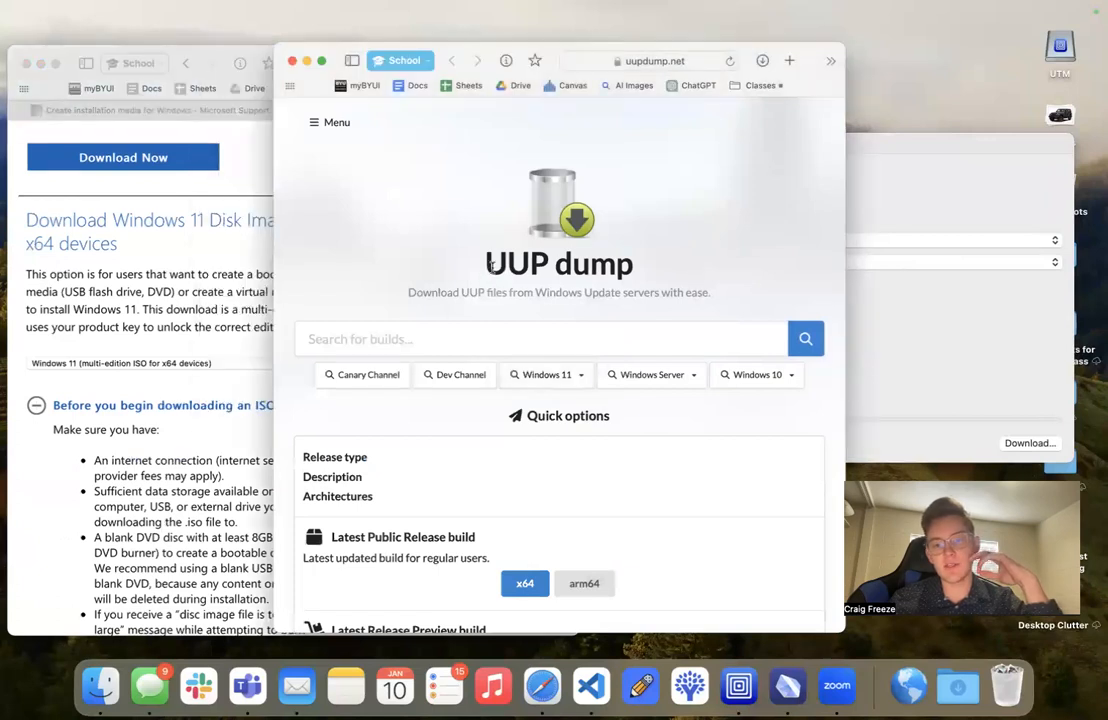
left_click_drag(491, 264, 627, 266)
scroll(525, 387, "down", 5)
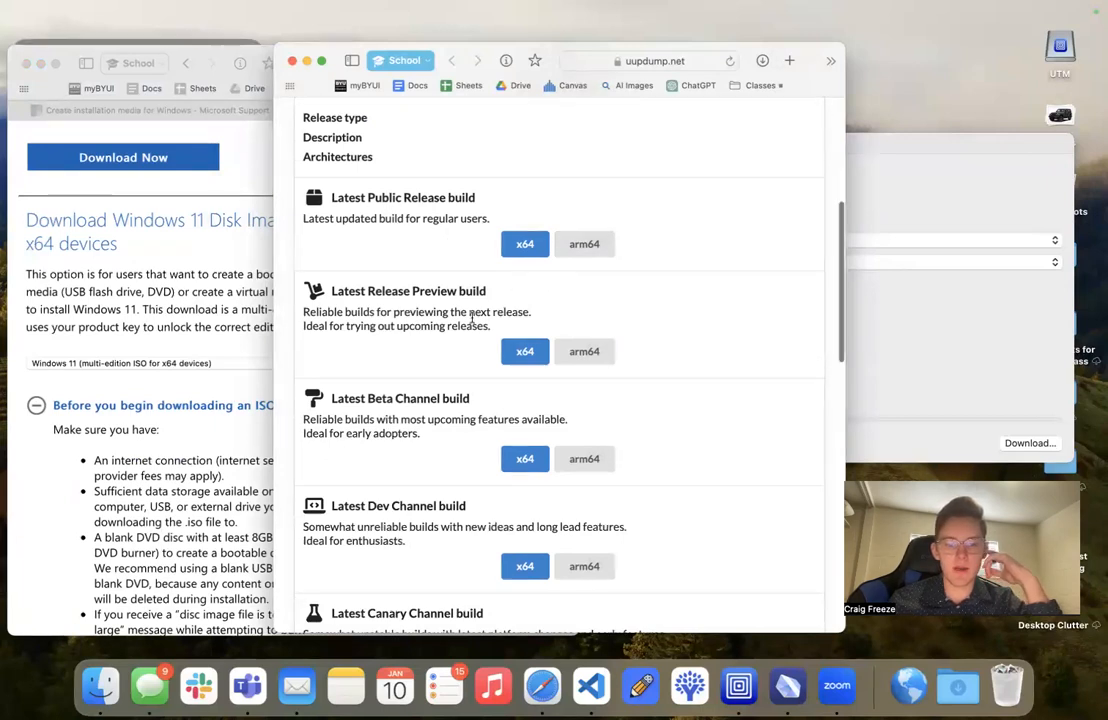
scroll(470, 320, "up", 4)
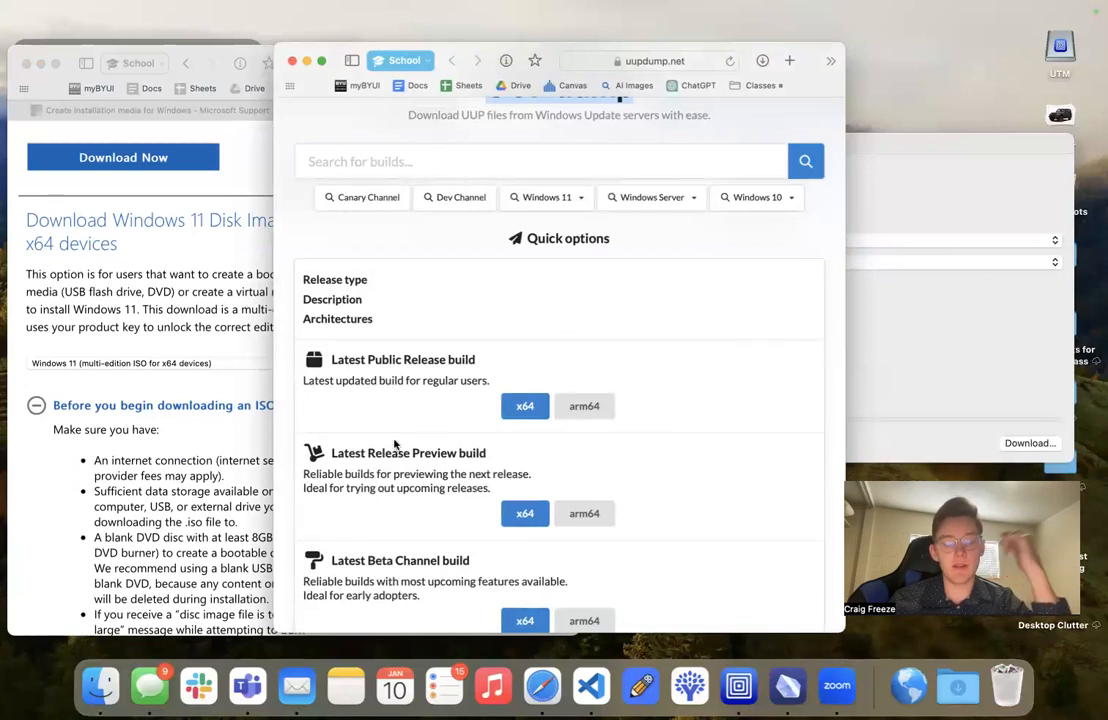
scroll(396, 445, "up", 5)
- Bring the CrystalFetch window to the front and move it over the two browser windows
left_click(991, 224)
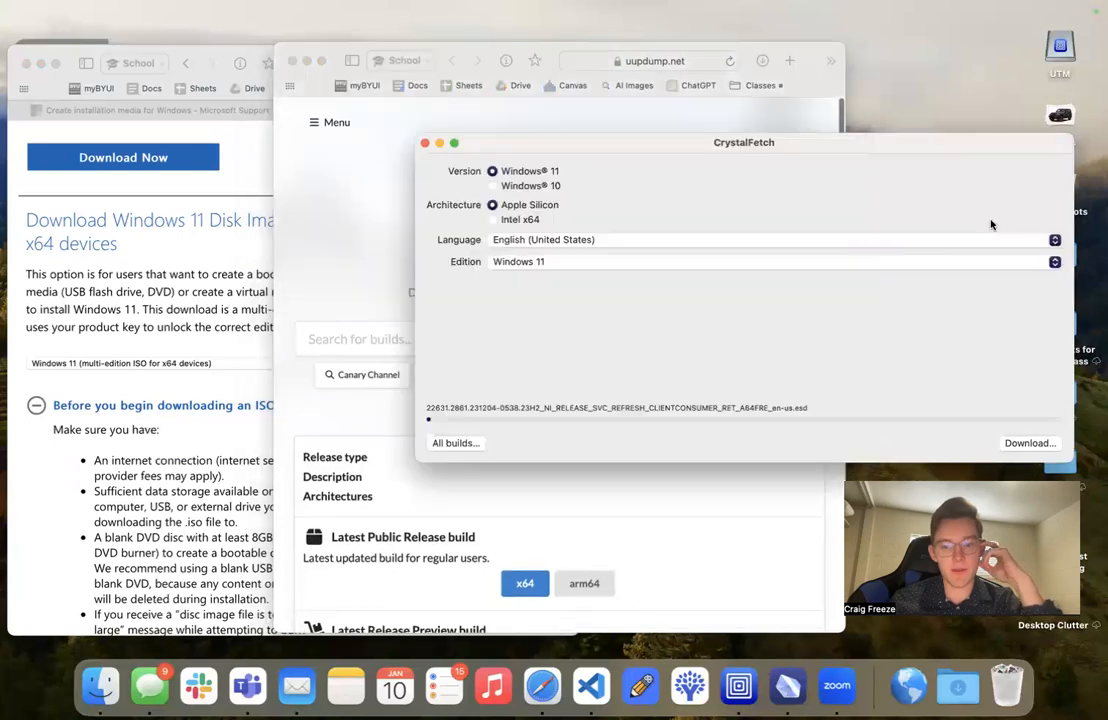
left_click_drag(705, 148, 350, 149)
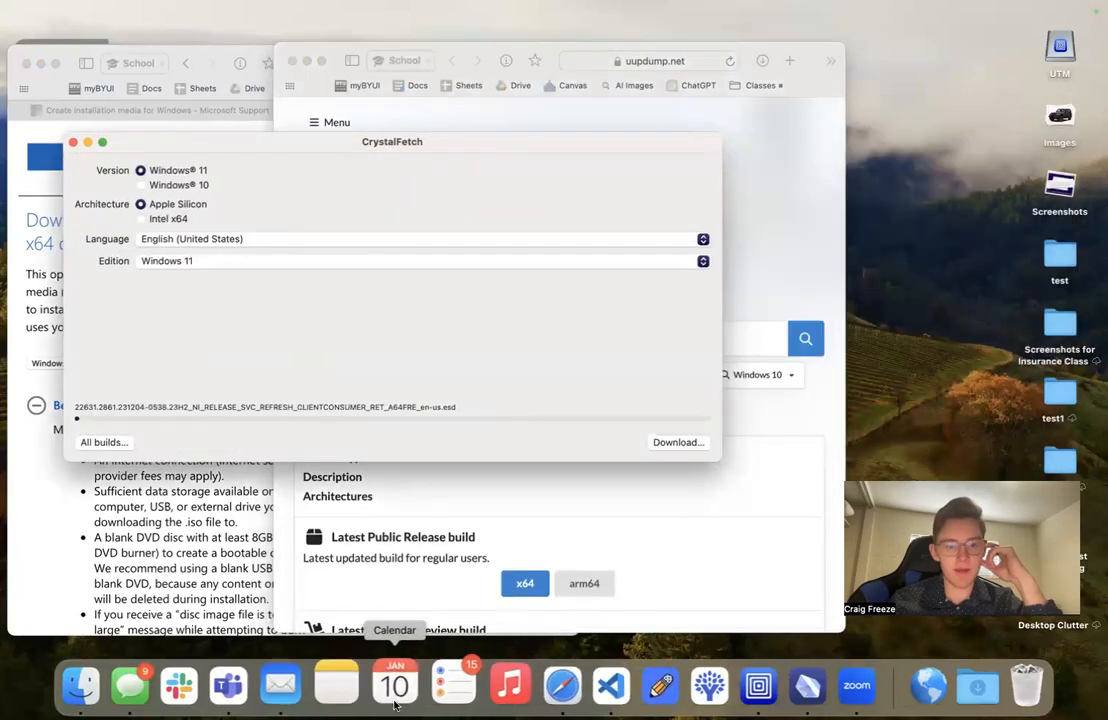
left_click_drag(397, 150, 492, 183)
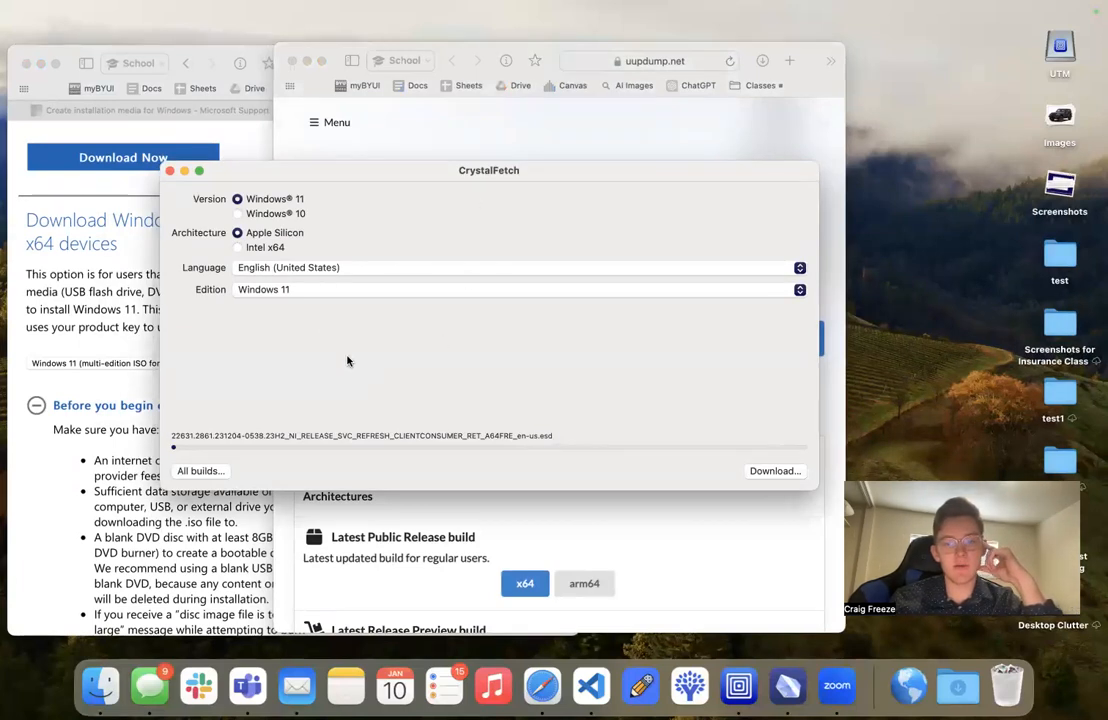
left_click_drag(467, 174, 471, 213)
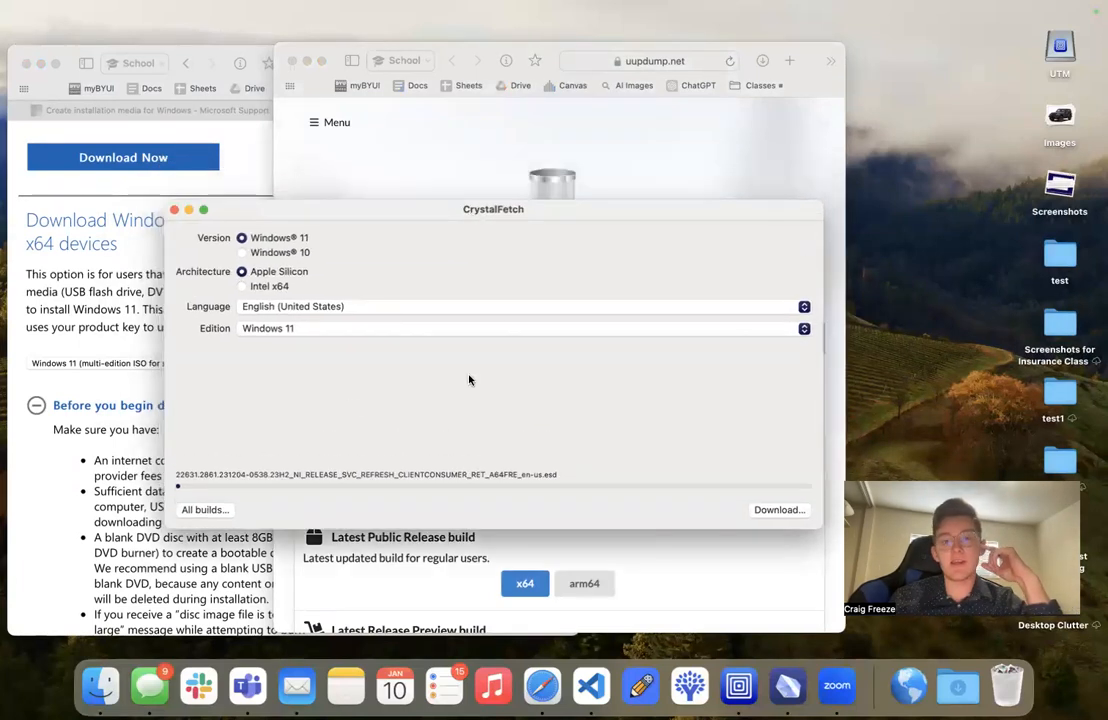
- Revisit the UUP dump page to highlight its title, and return to the CrystalFetch window
left_click(462, 153)
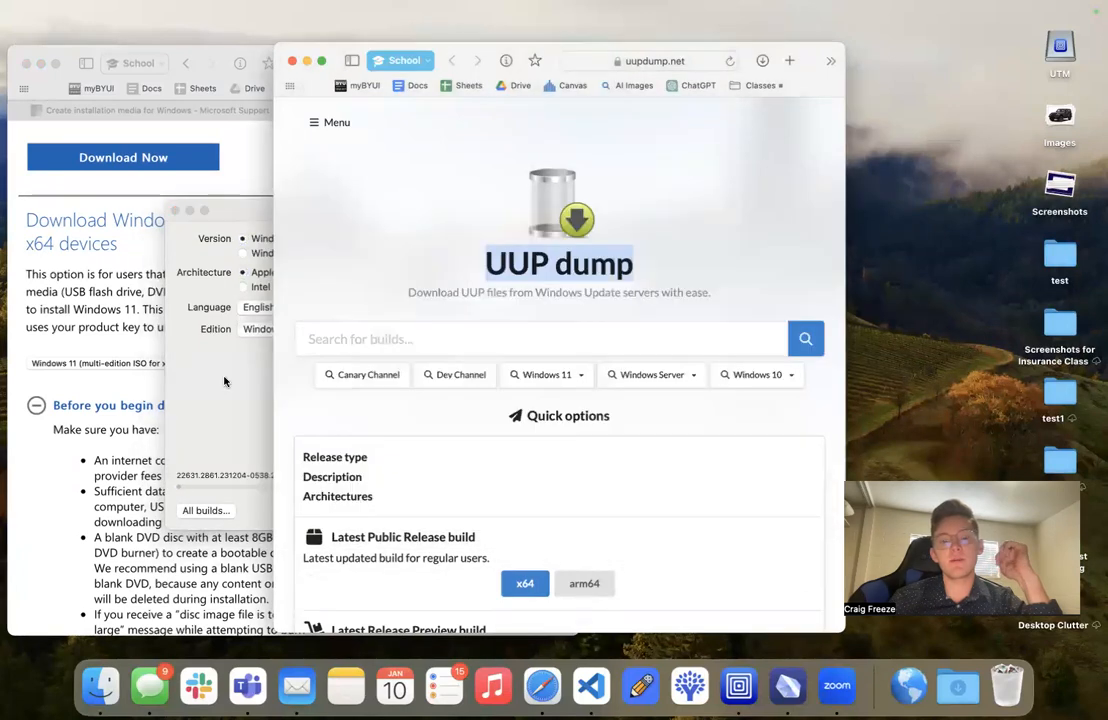
left_click(540, 270)
left_click_drag(479, 271, 717, 271)
left_click(656, 282)
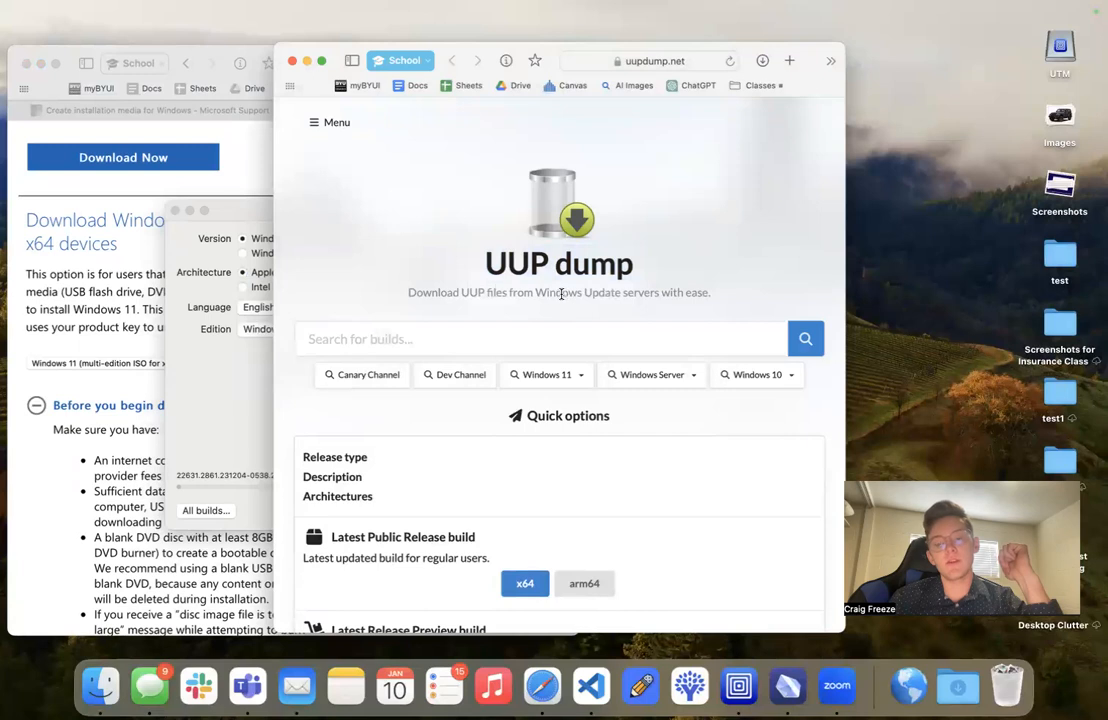
left_click(233, 393)
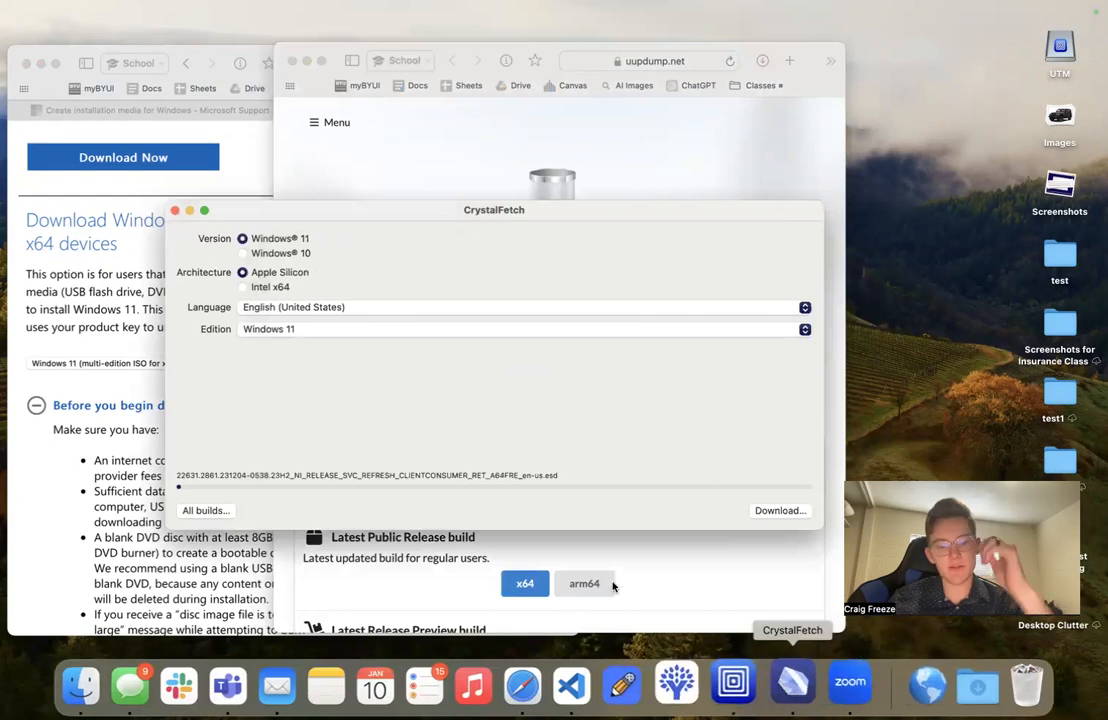
- Switch to the App Store and search for "crystal fetch"
key("super+space")
type("appstore")
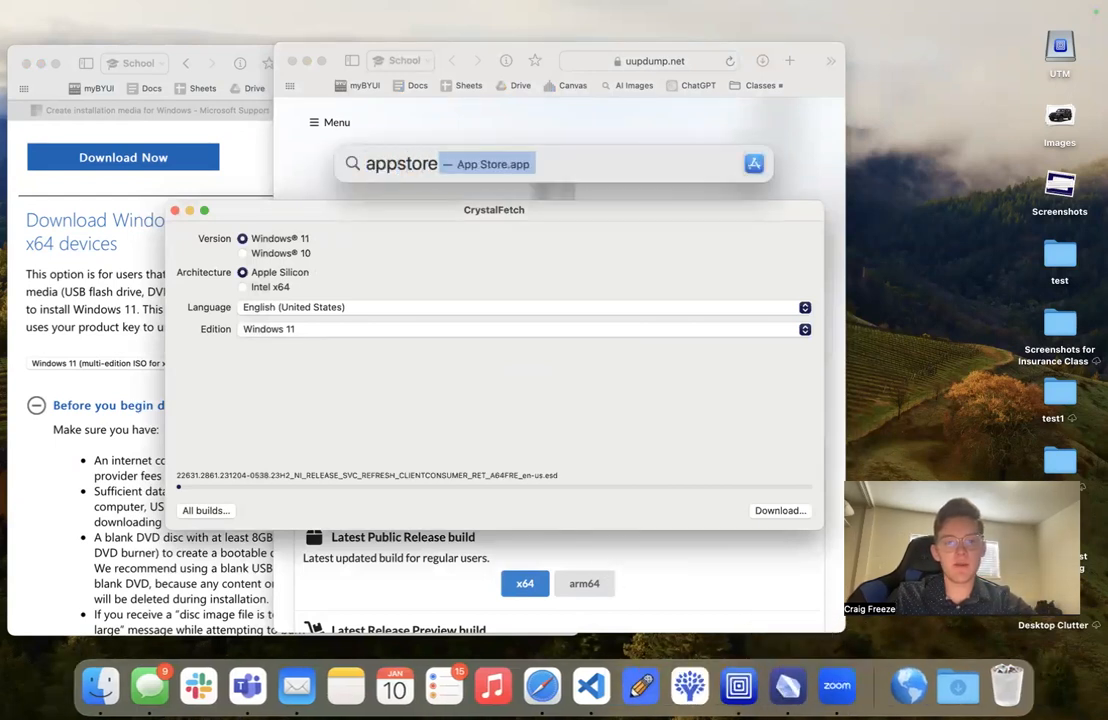
key("Return")
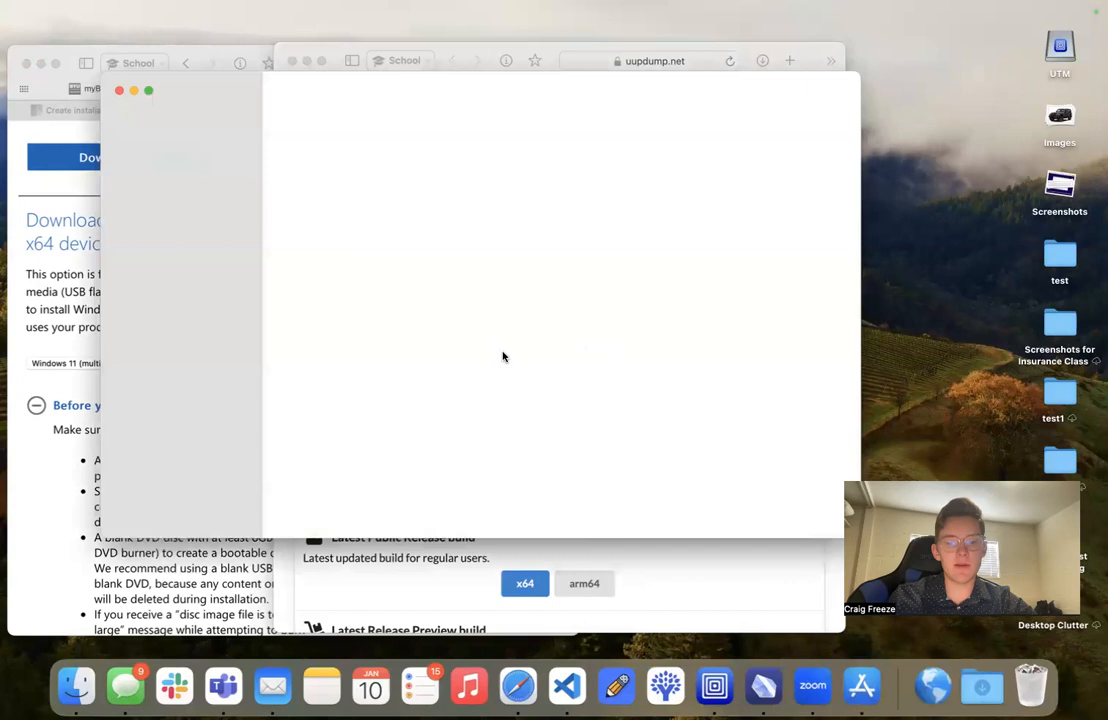
left_click(184, 121)
type("cryst")
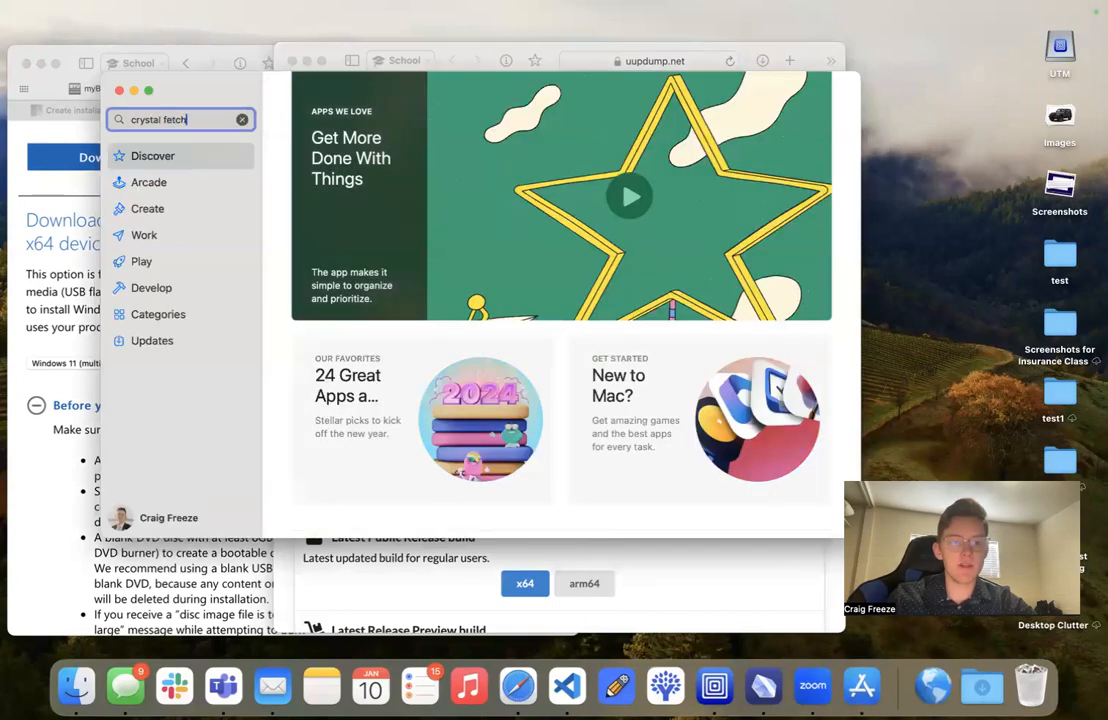
type("al fetch")
key("Return")
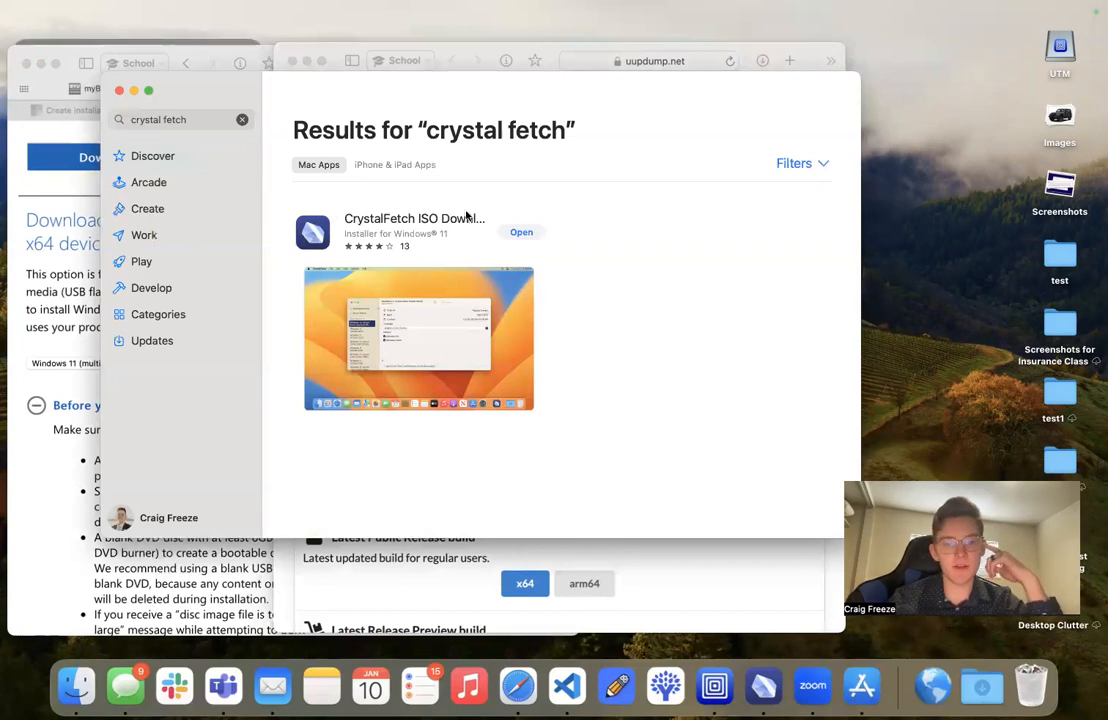
- Minimize the App Store, view the license terms for CrystalFetch's Windows 11 Apple Silicon download, and close CrystalFetch without accepting them
left_click(136, 91)
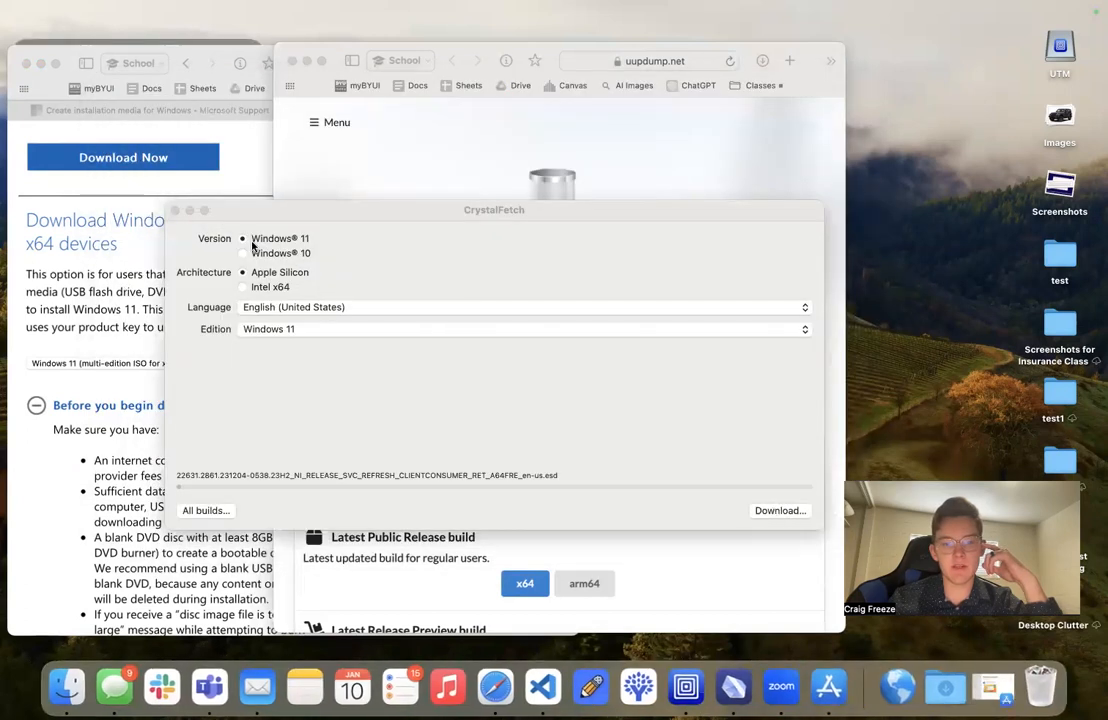
left_click(778, 511)
scroll(494, 334, "down", 15)
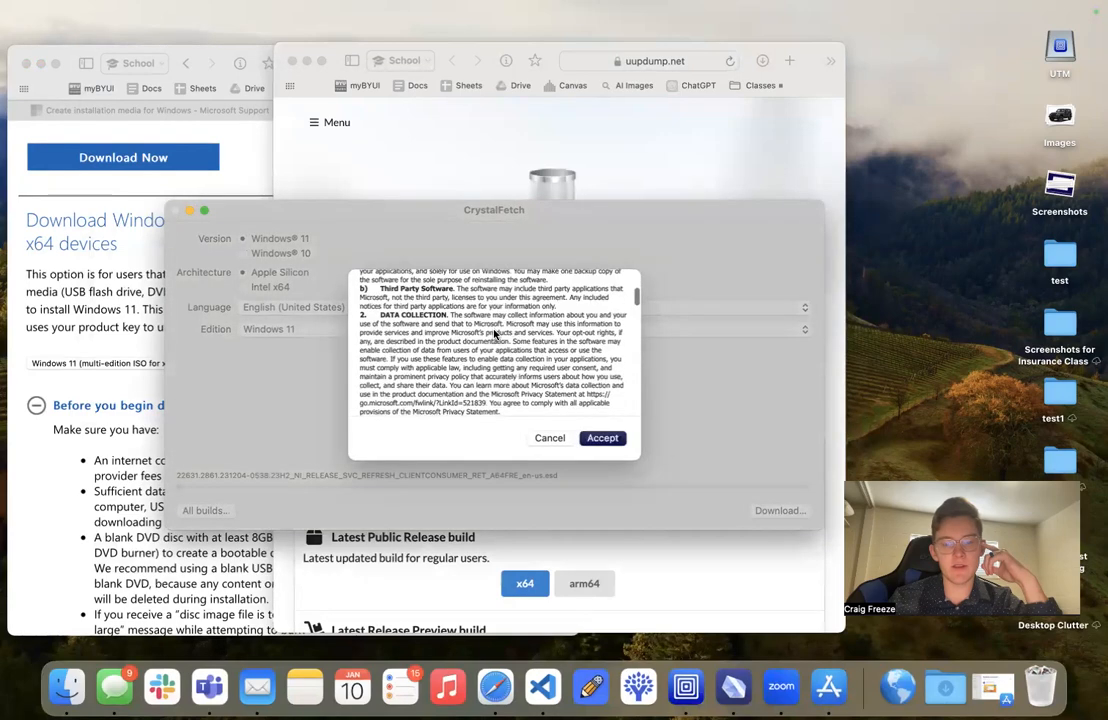
scroll(494, 334, "up", 15)
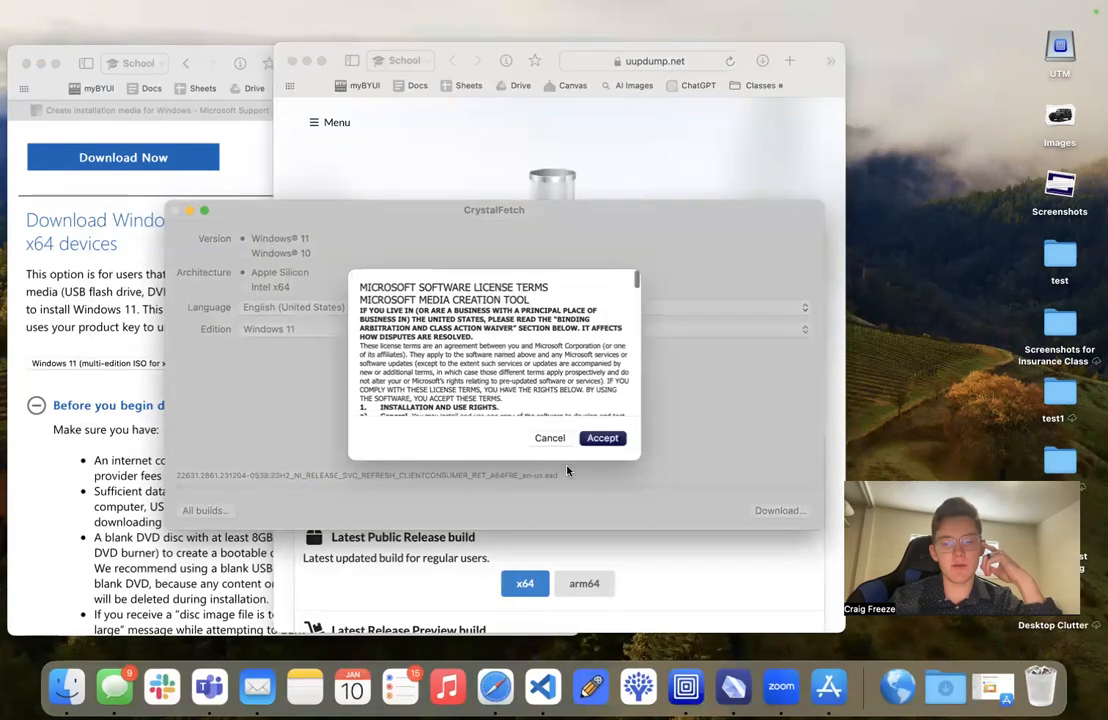
left_click(549, 438)
left_click(175, 211)
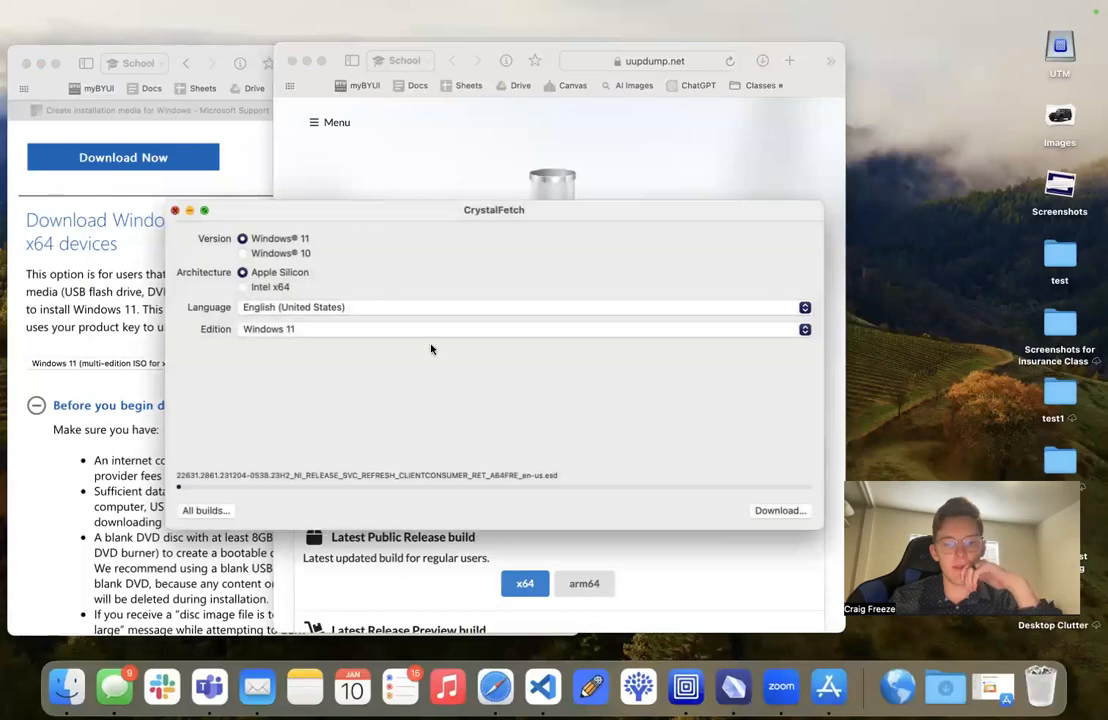
- Switch to the CrystalFetch repository page on GitHub and look through its file list, UTM sponsorship and README
key("ctrl+Right")
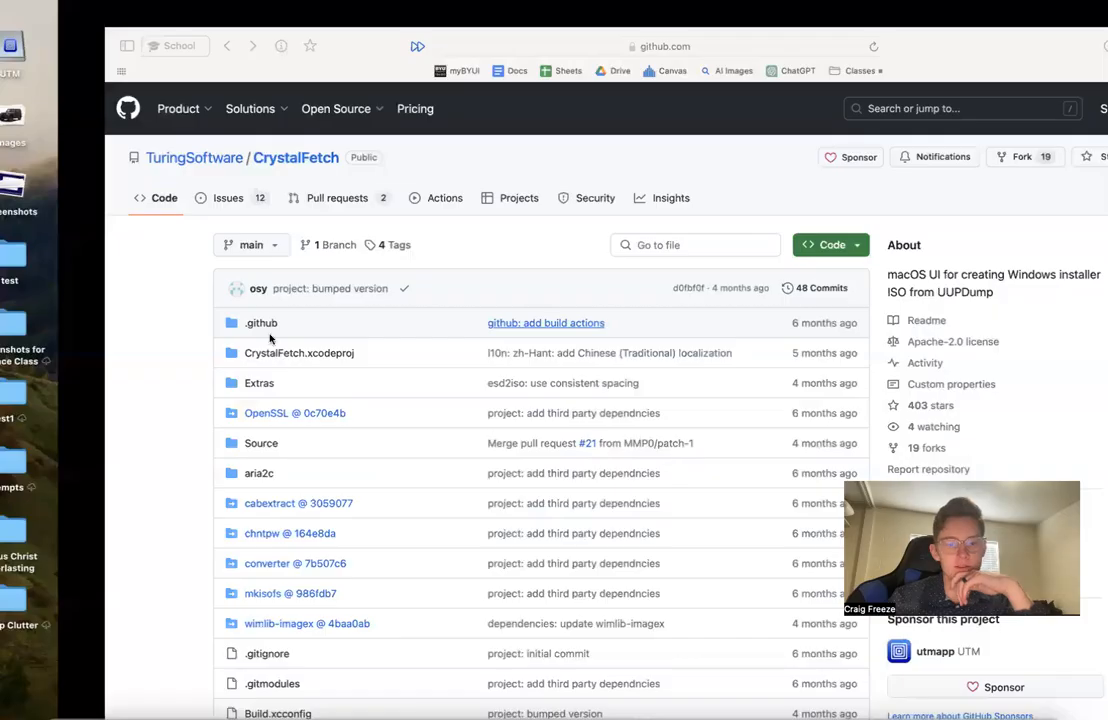
key("ctrl+Left")
key("ctrl+Right")
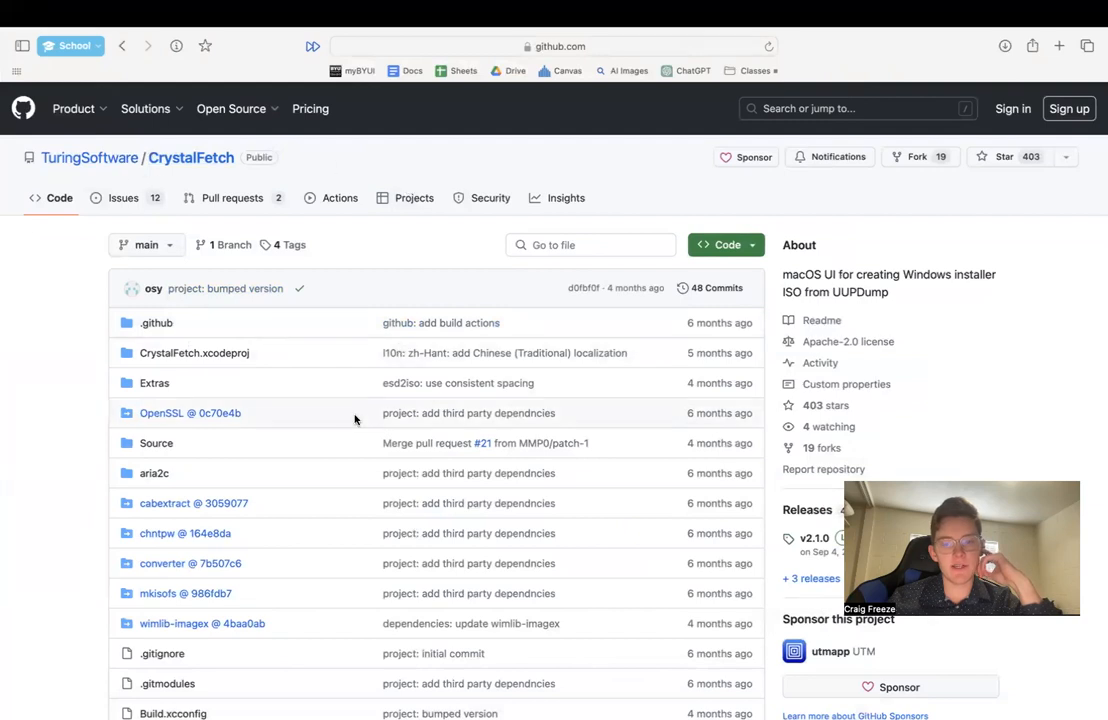
scroll(354, 420, "down", 5)
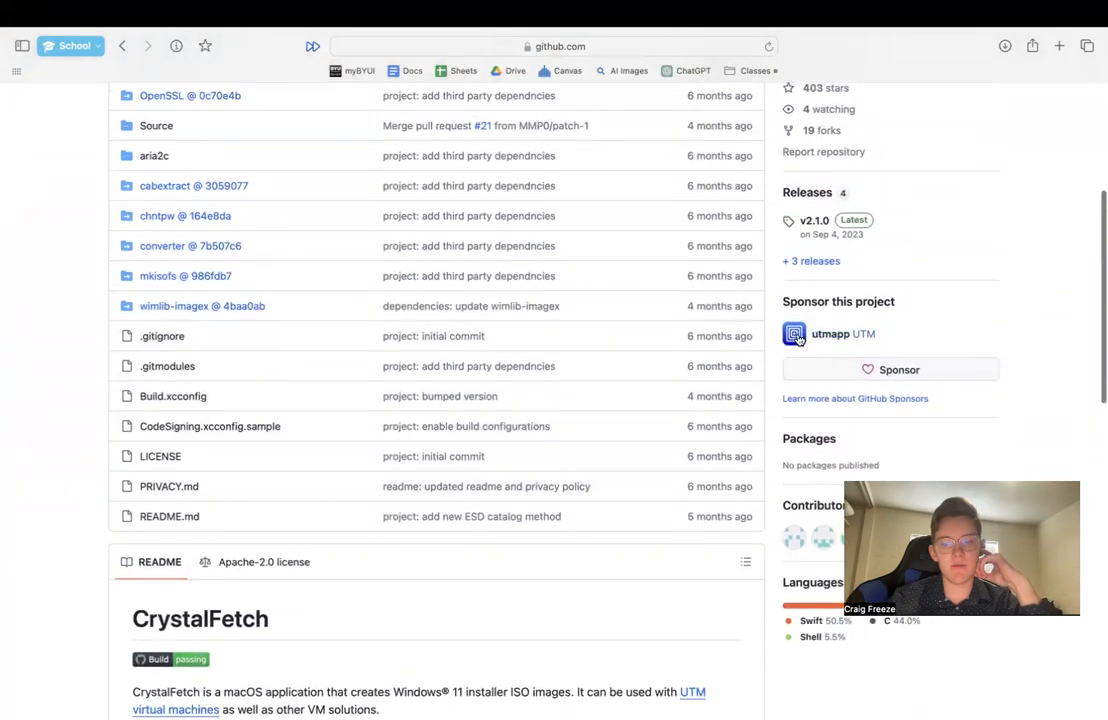
scroll(650, 435, "down", 2)
scroll(629, 459, "down", 6)
scroll(600, 445, "up", 2)
- Switch to the UTM documentation's Windows guest support page and read through the guest tools installation instructions
key("ctrl+Left")
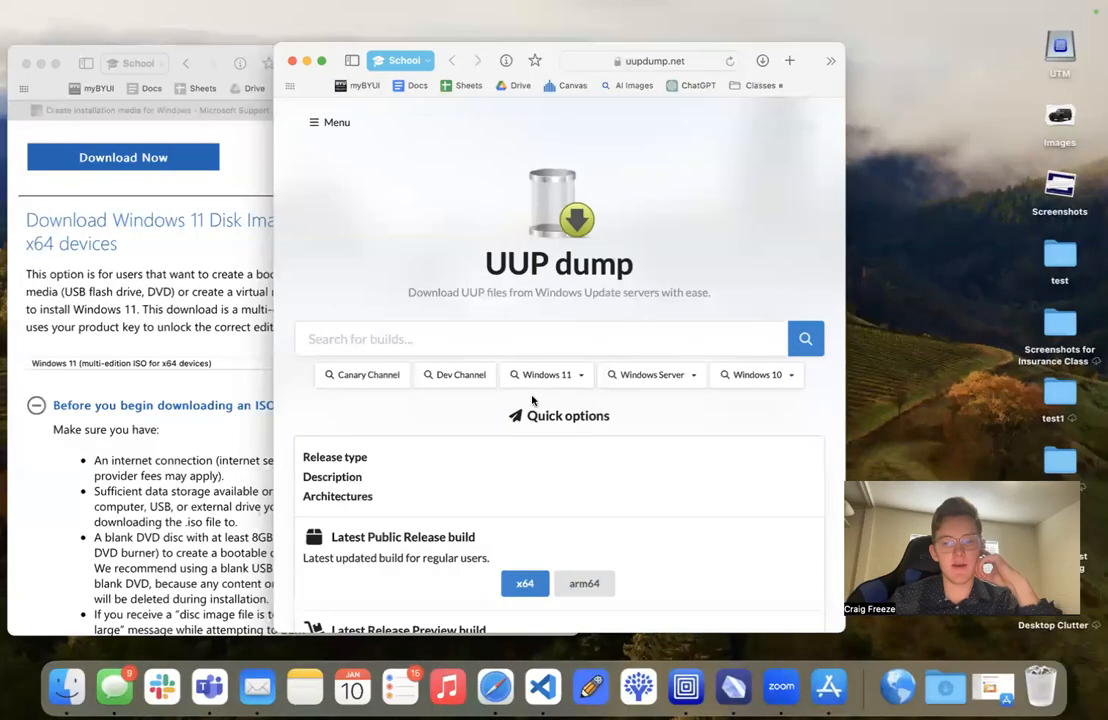
key("ctrl+Right")
key("ctrl+Right")
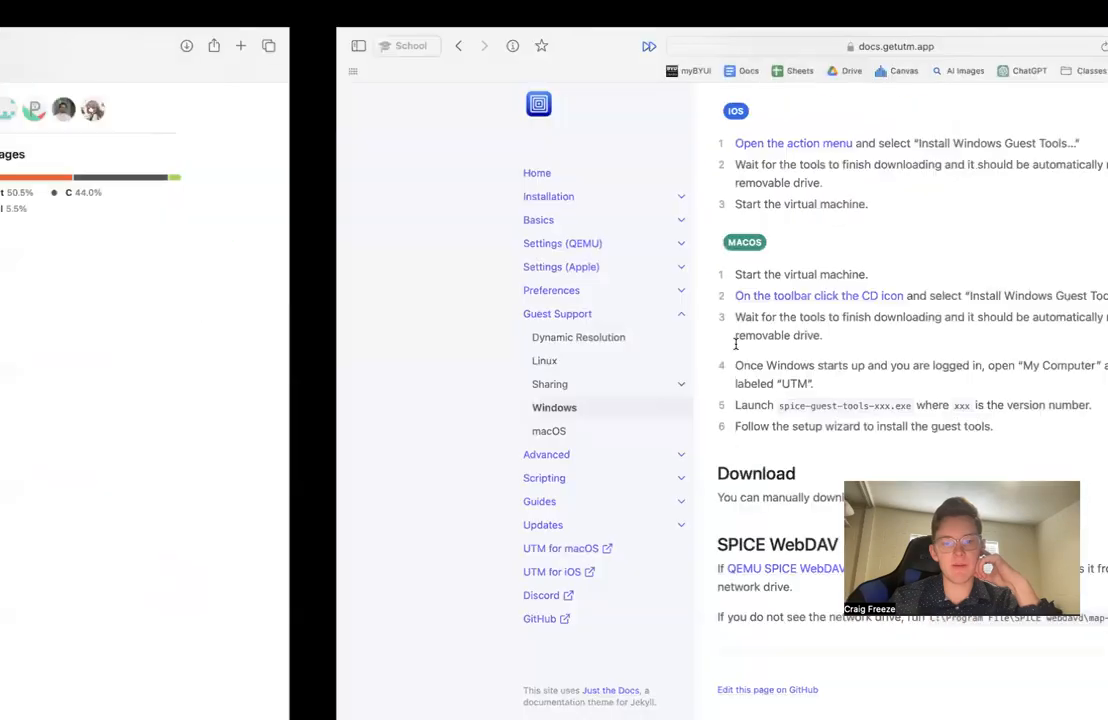
scroll(441, 248, "up", 10)
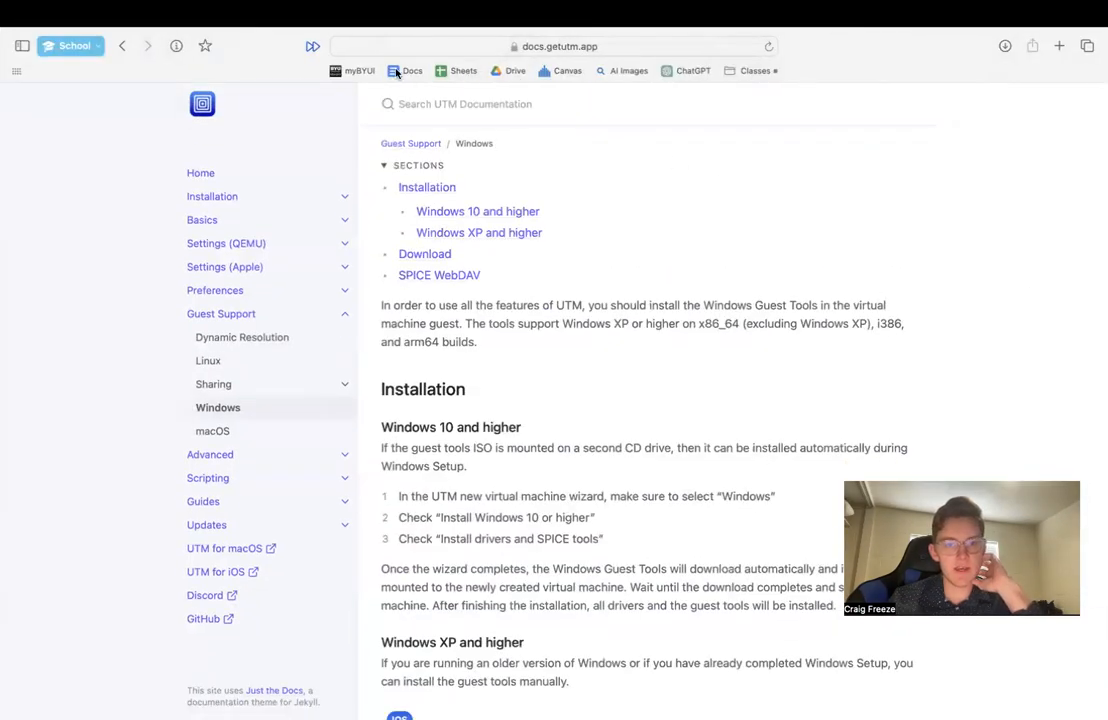
scroll(495, 518, "down", 5)
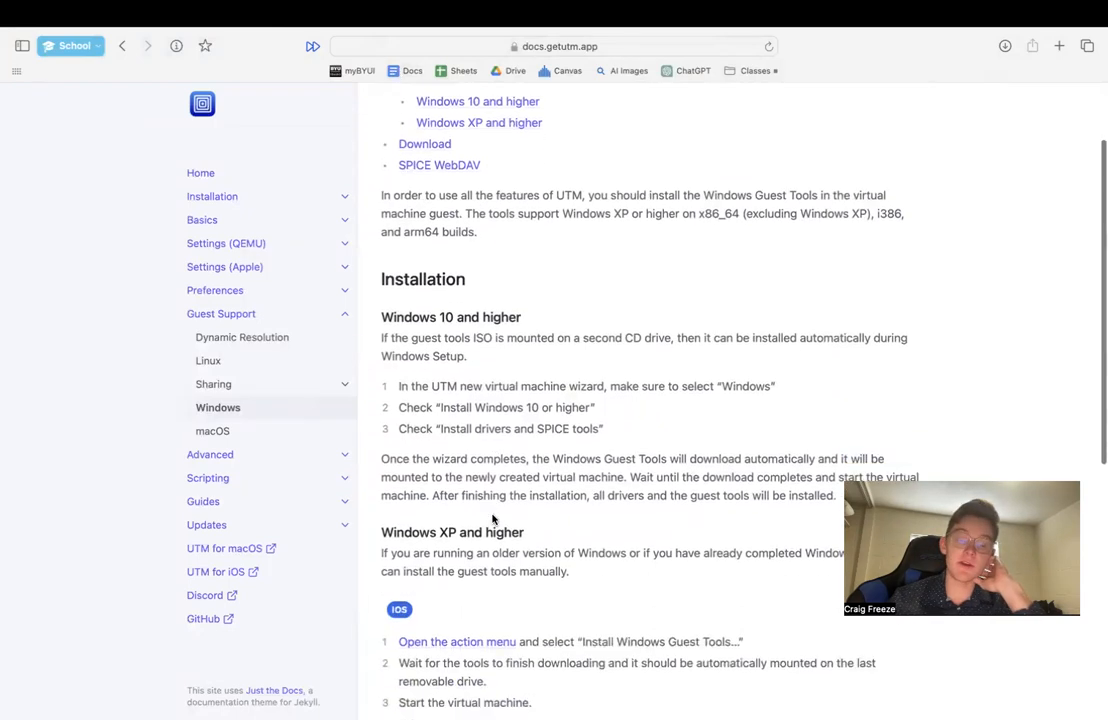
scroll(492, 518, "down", 3)
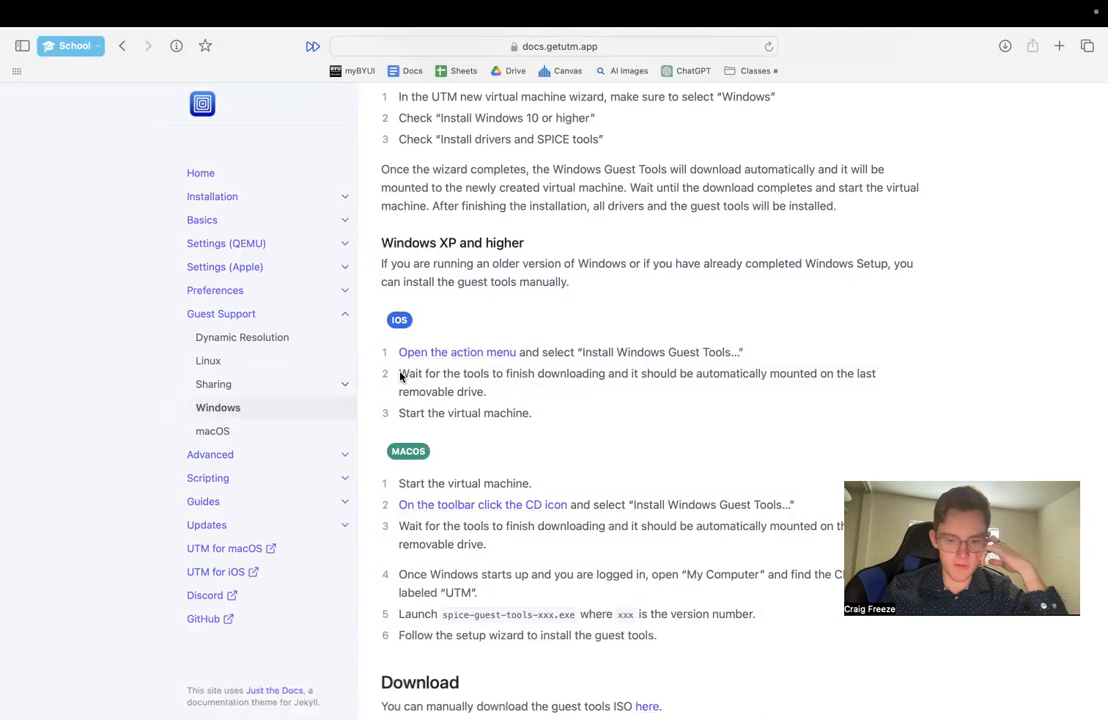
scroll(400, 376, "down", 5)
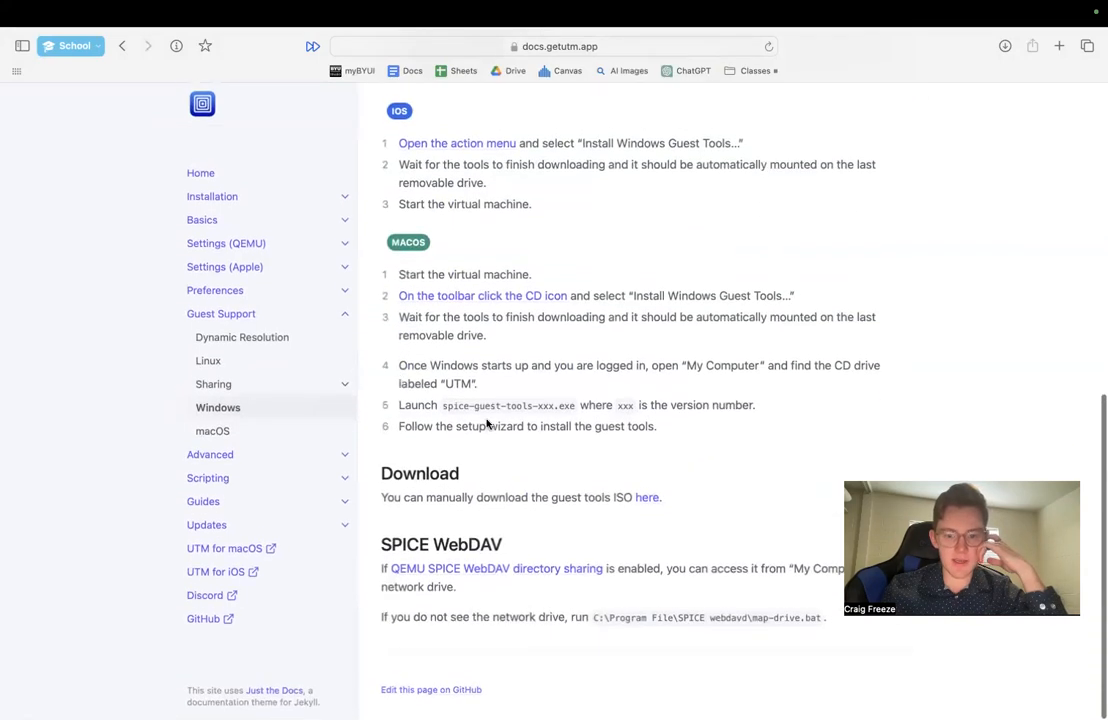
scroll(508, 378, "up", 10)
- Show the full web address of the guest support page and review its section on manually downloading the guest tools ISO
left_click(378, 47)
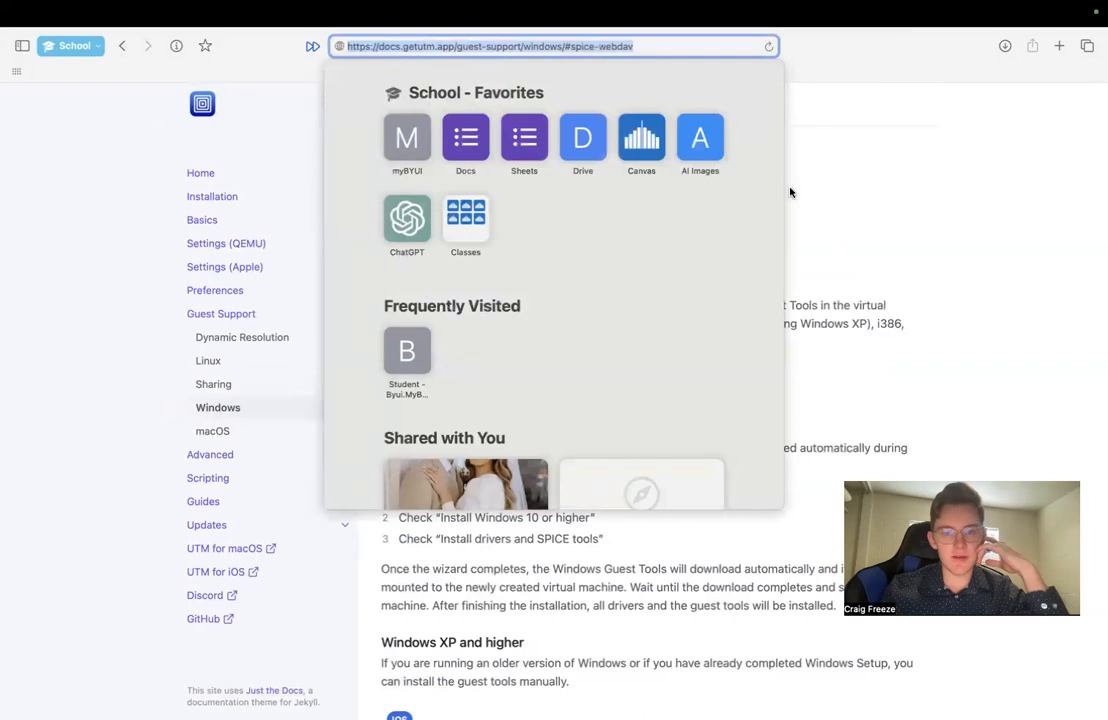
left_click(839, 254)
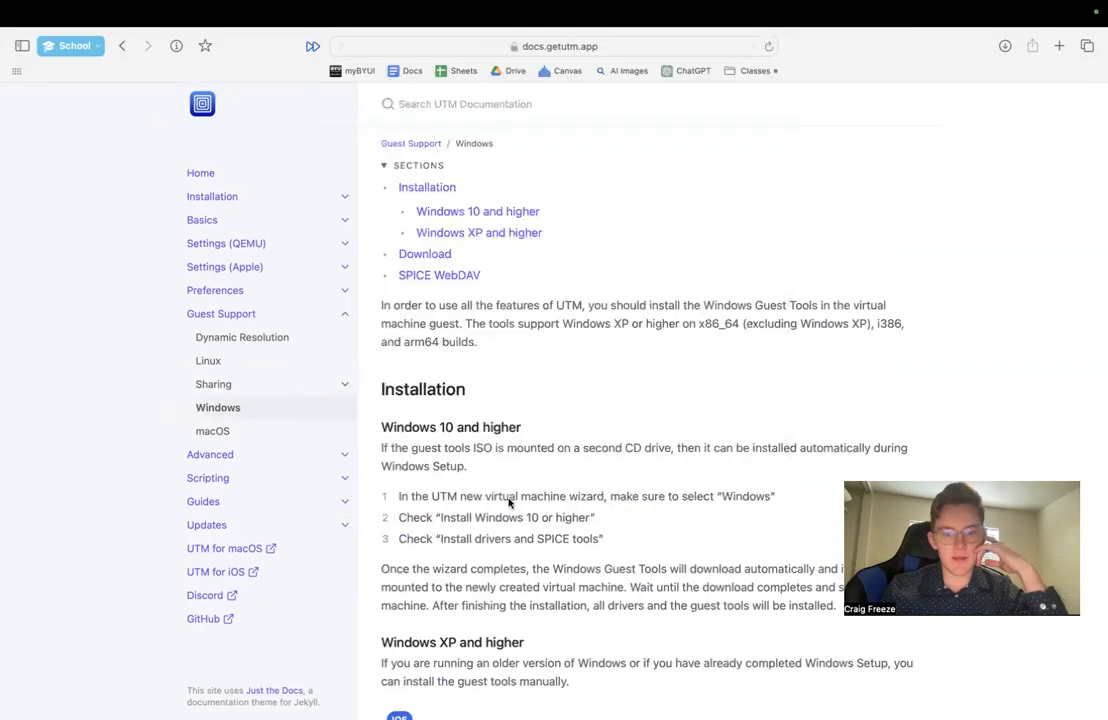
scroll(508, 502, "down", 5)
scroll(508, 502, "down", 10)
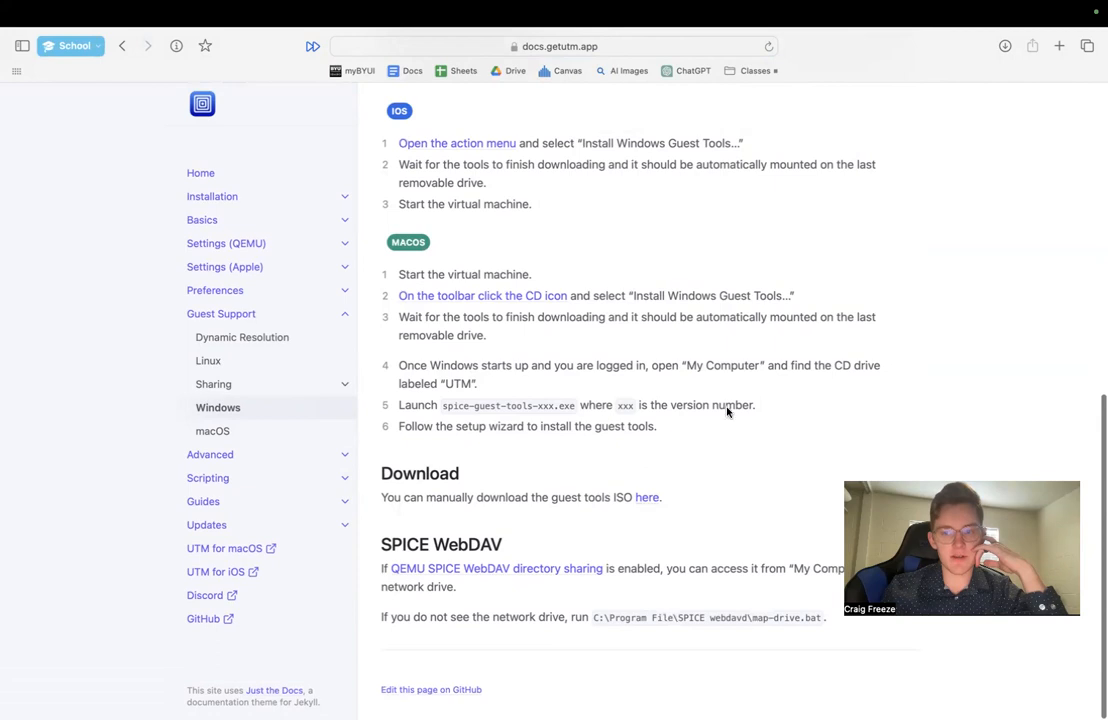
- Check the browser's download list and the Downloads folder for spice-guest-tools-0.164.4.iso and the Windows ISO files
left_click(1004, 47)
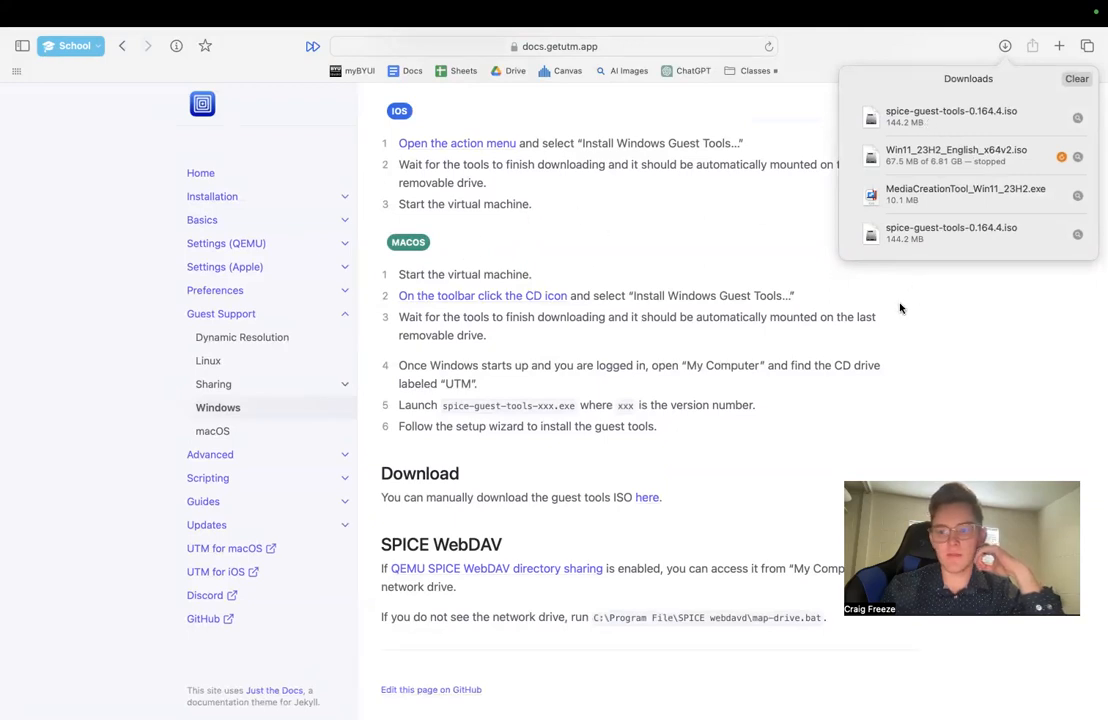
key("ctrl+Right")
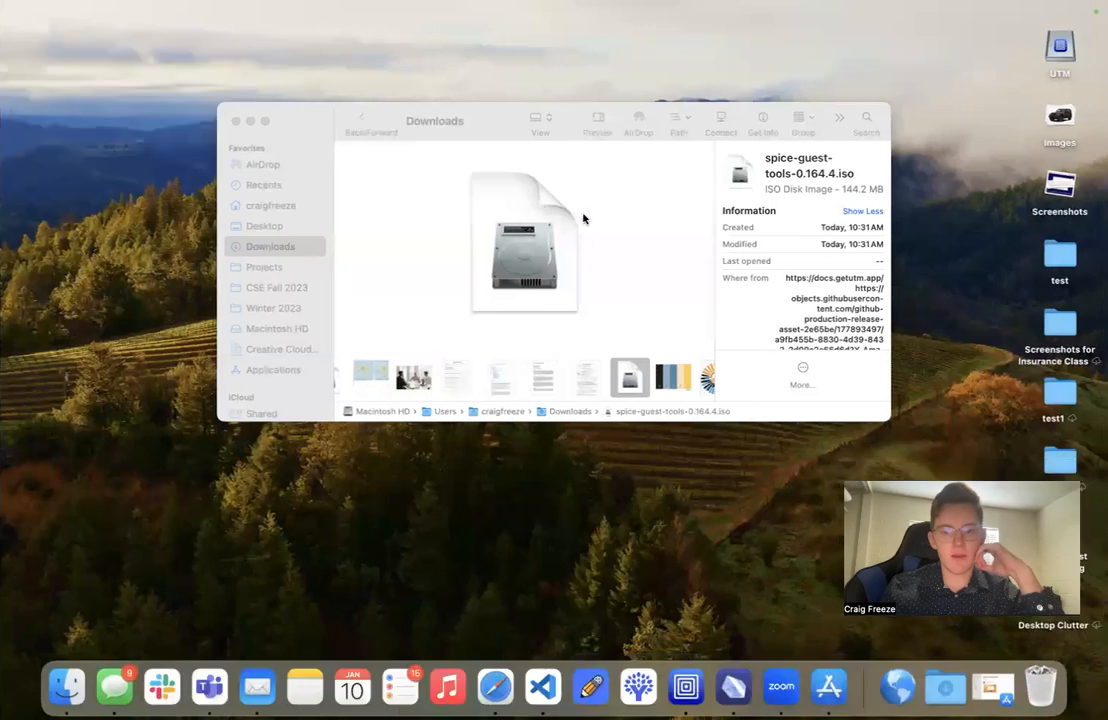
left_click(757, 161)
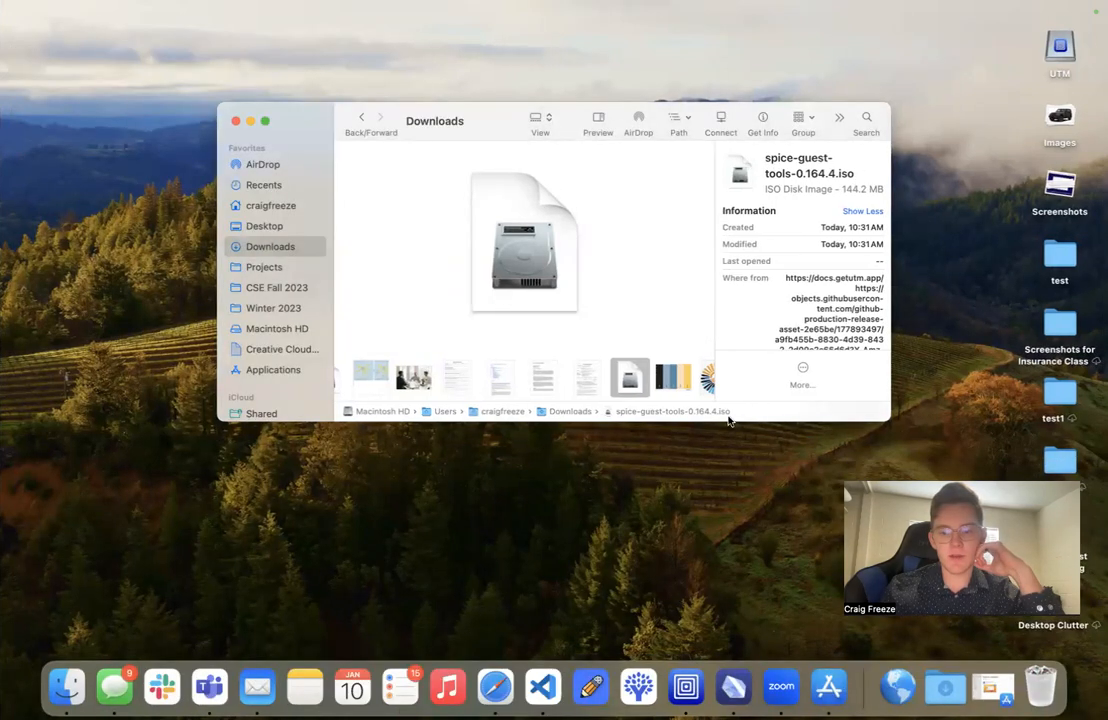
left_click(946, 684)
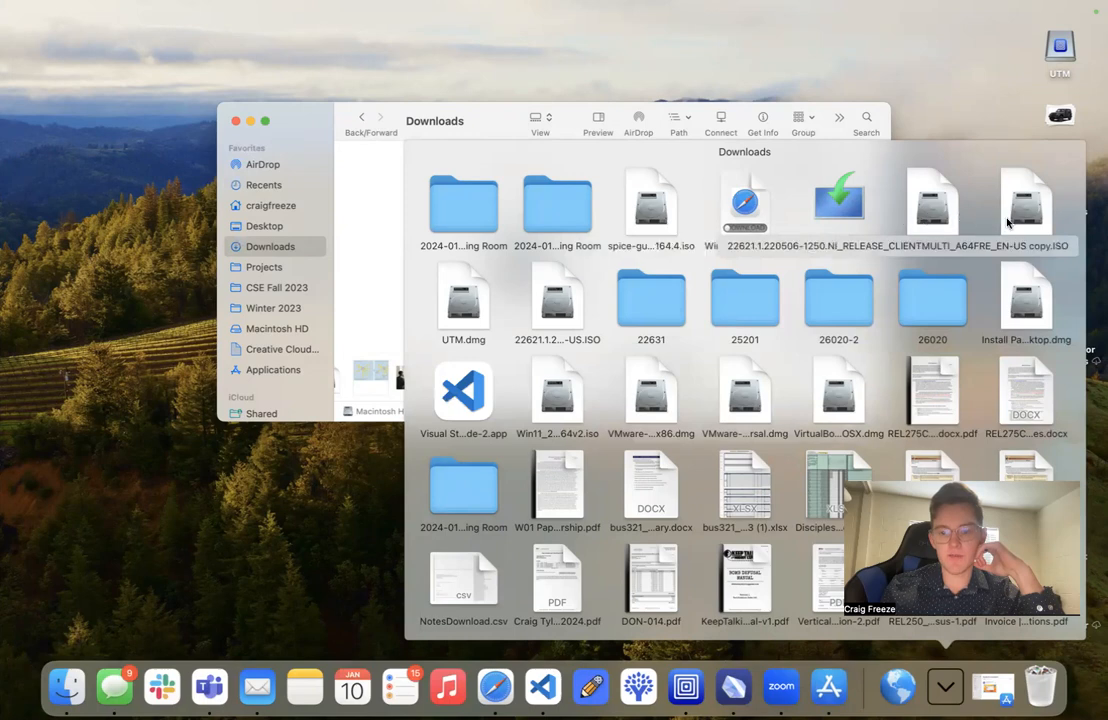
left_click(960, 72)
- Switch to UTM and inspect the options of the existing Windows virtual machine's two CD/DVD drives without changing them
left_click(886, 376)
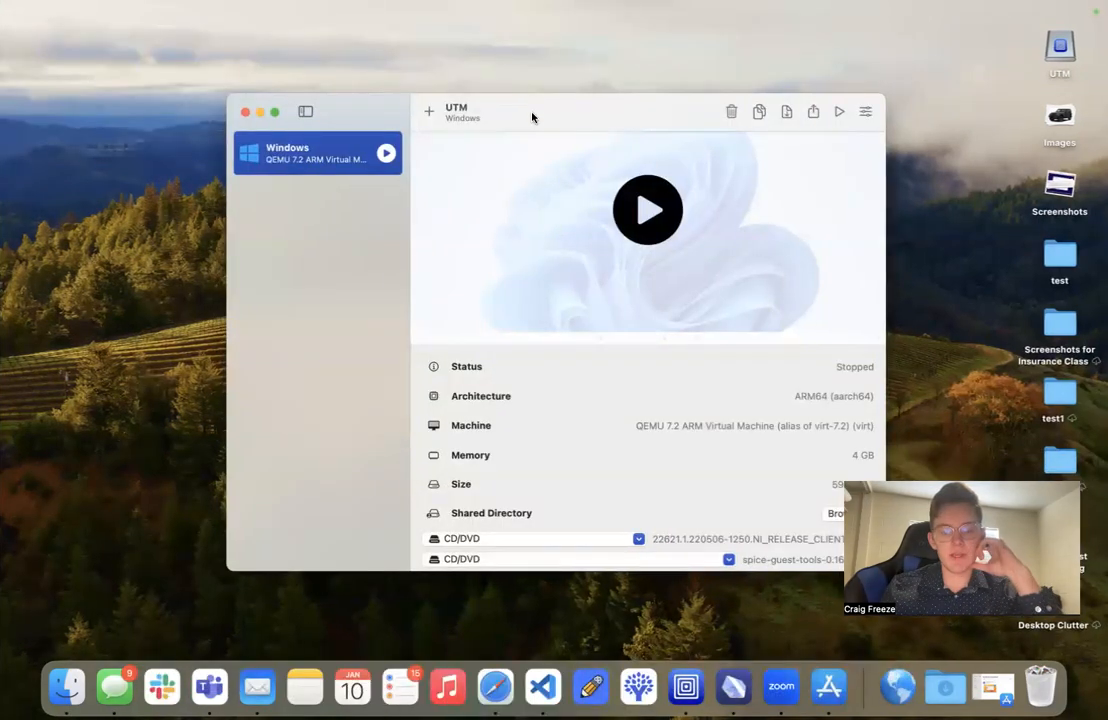
left_click_drag(537, 119, 433, 115)
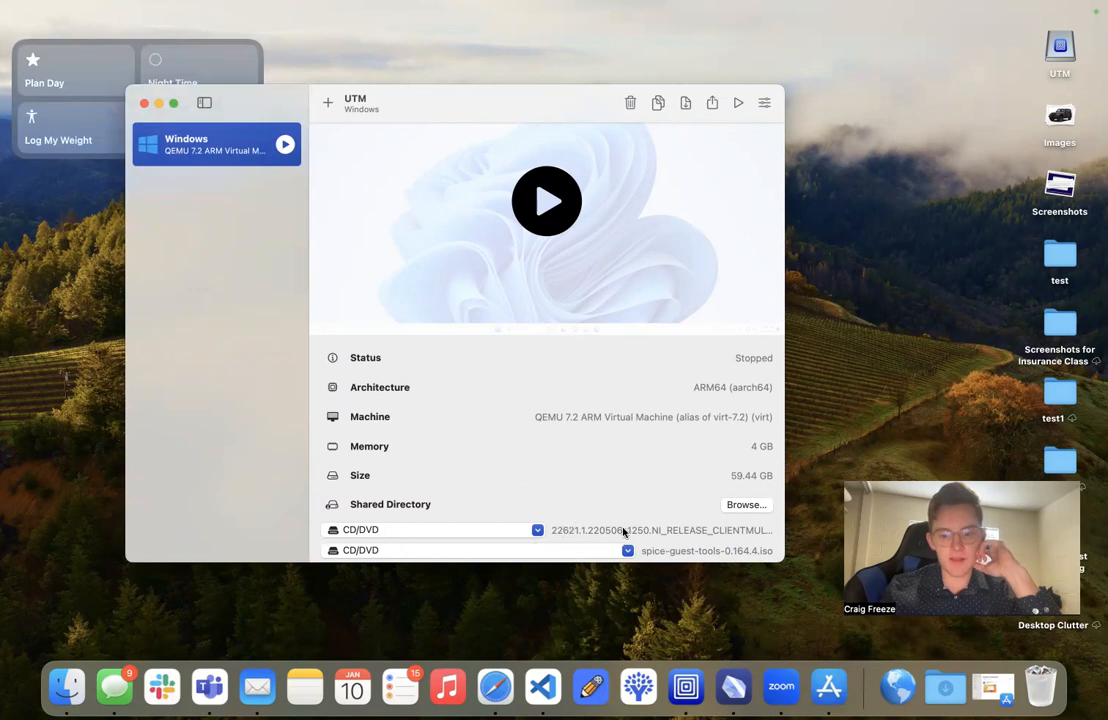
left_click(441, 531)
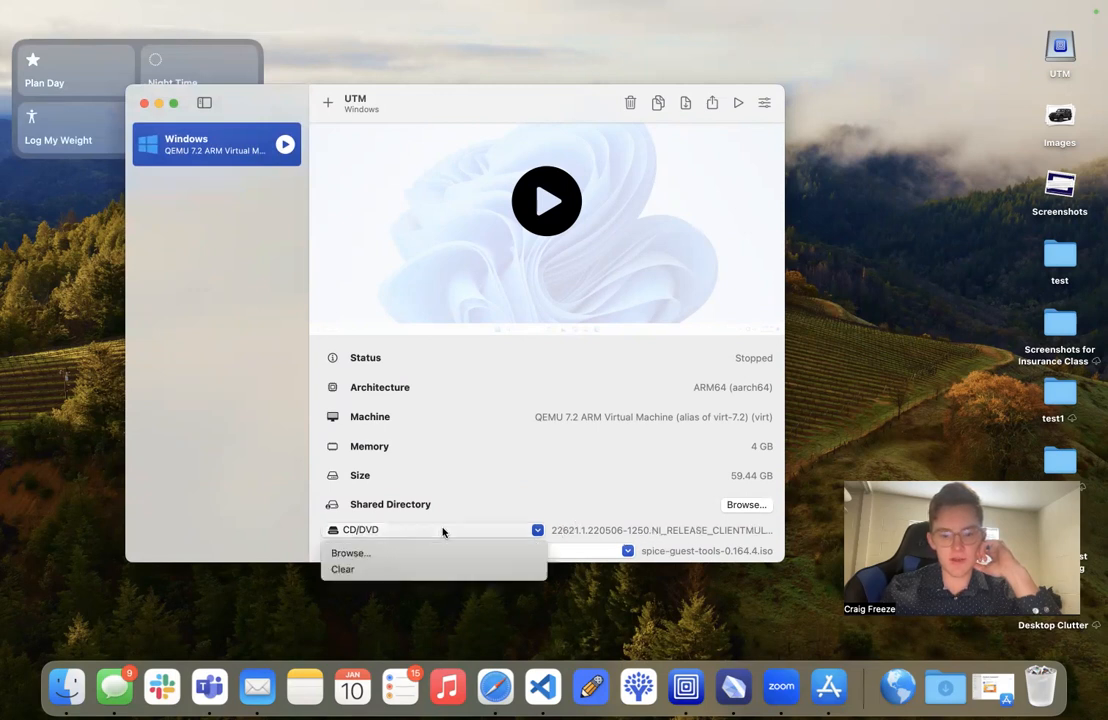
left_click(614, 538)
left_click(594, 552)
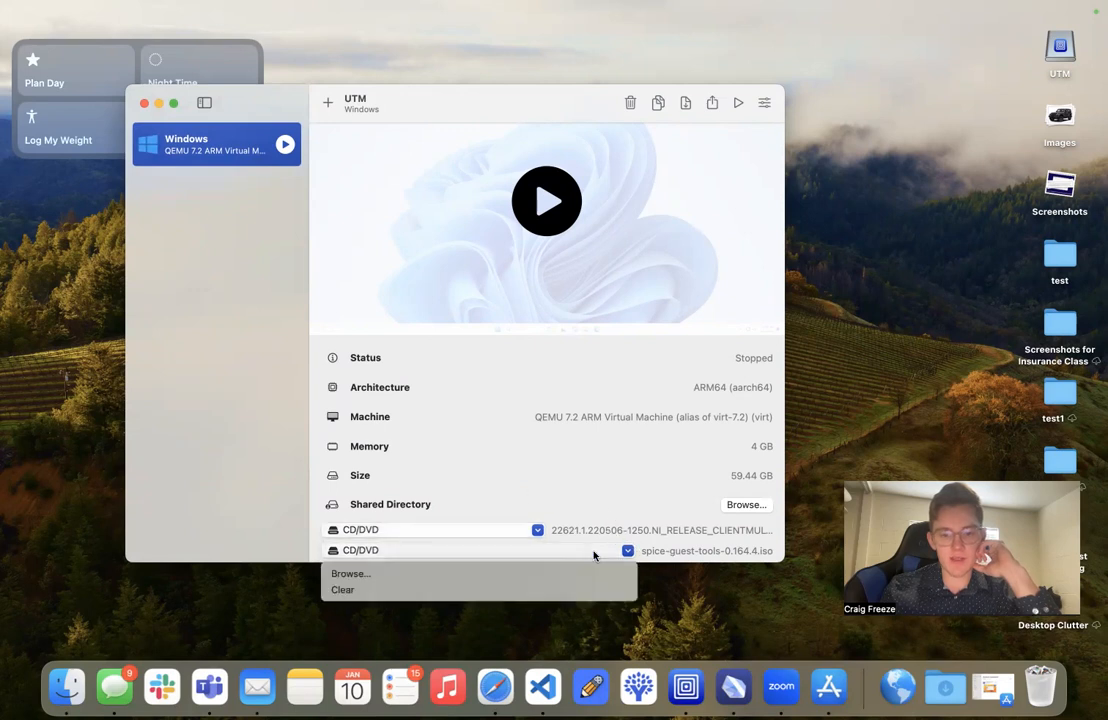
left_click(678, 554)
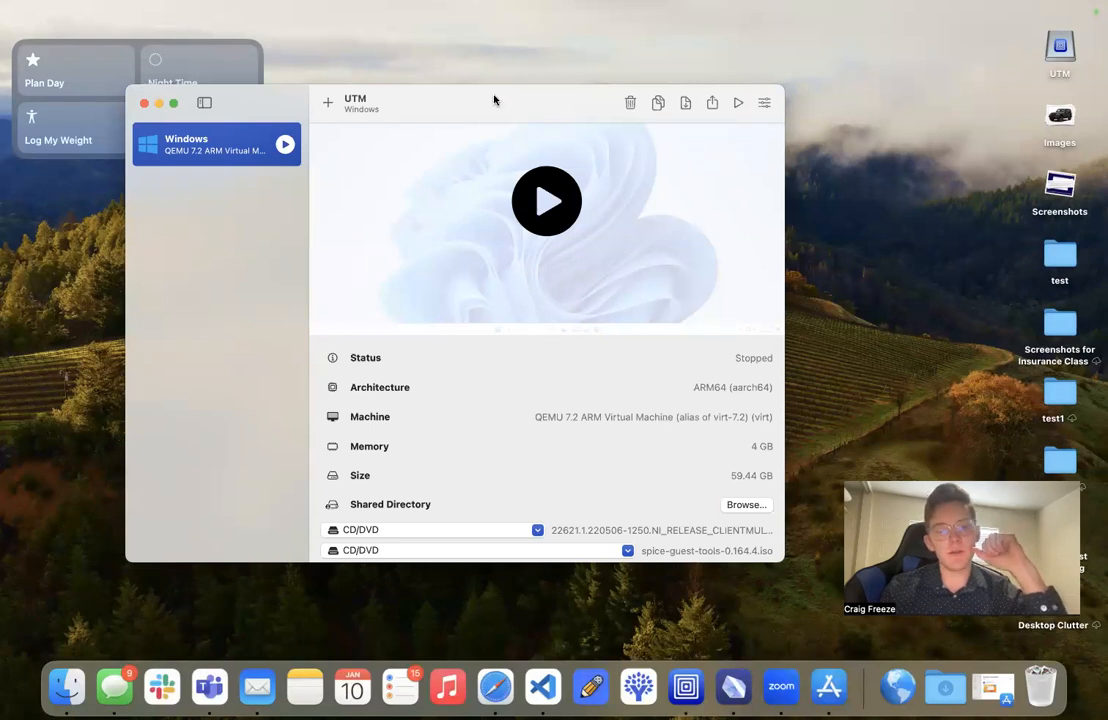
- Create a new virtual machine, choosing Virtualize and the preconfigured Windows operating system
left_click_drag(494, 100, 519, 101)
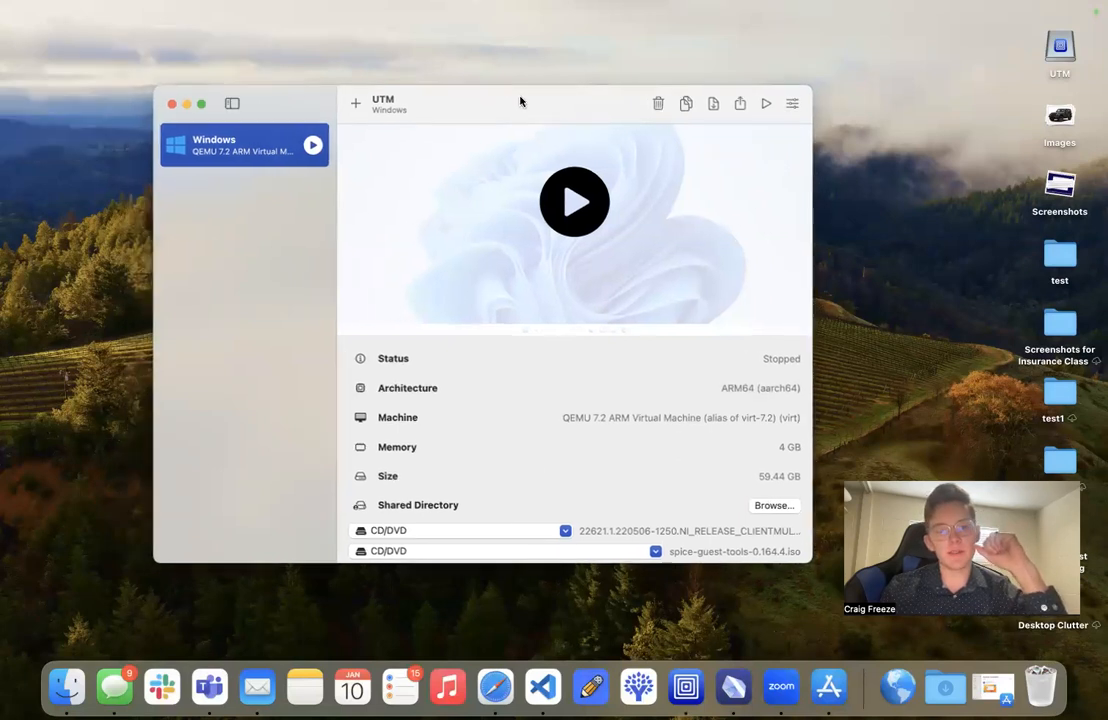
left_click(356, 105)
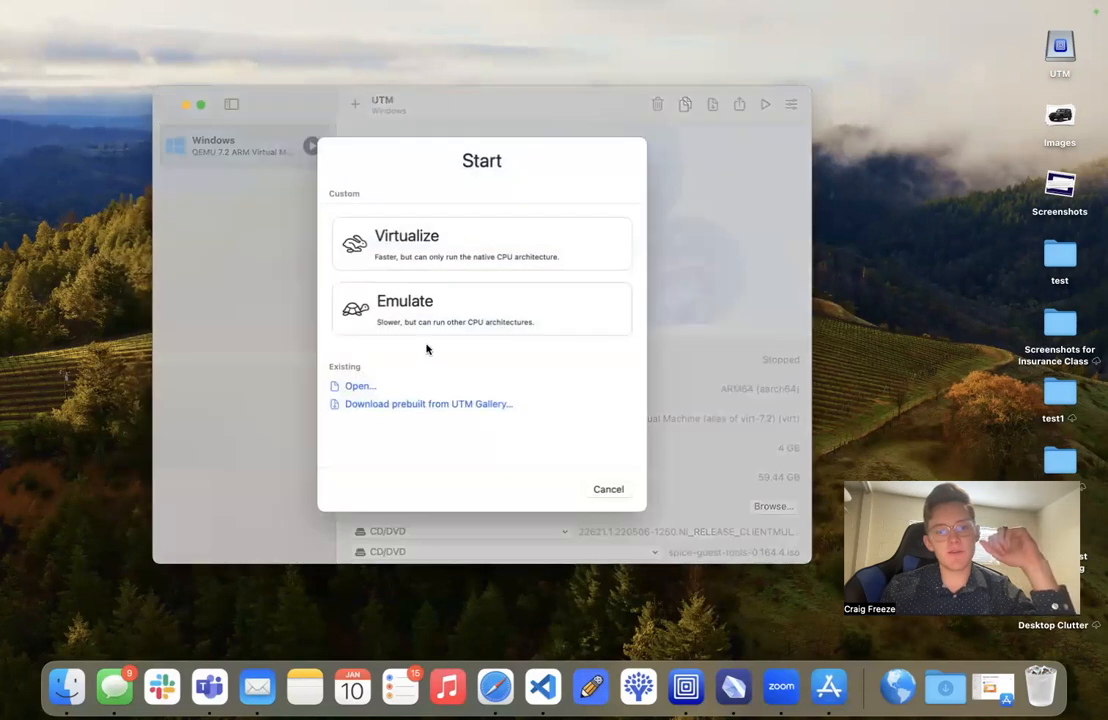
left_click(428, 256)
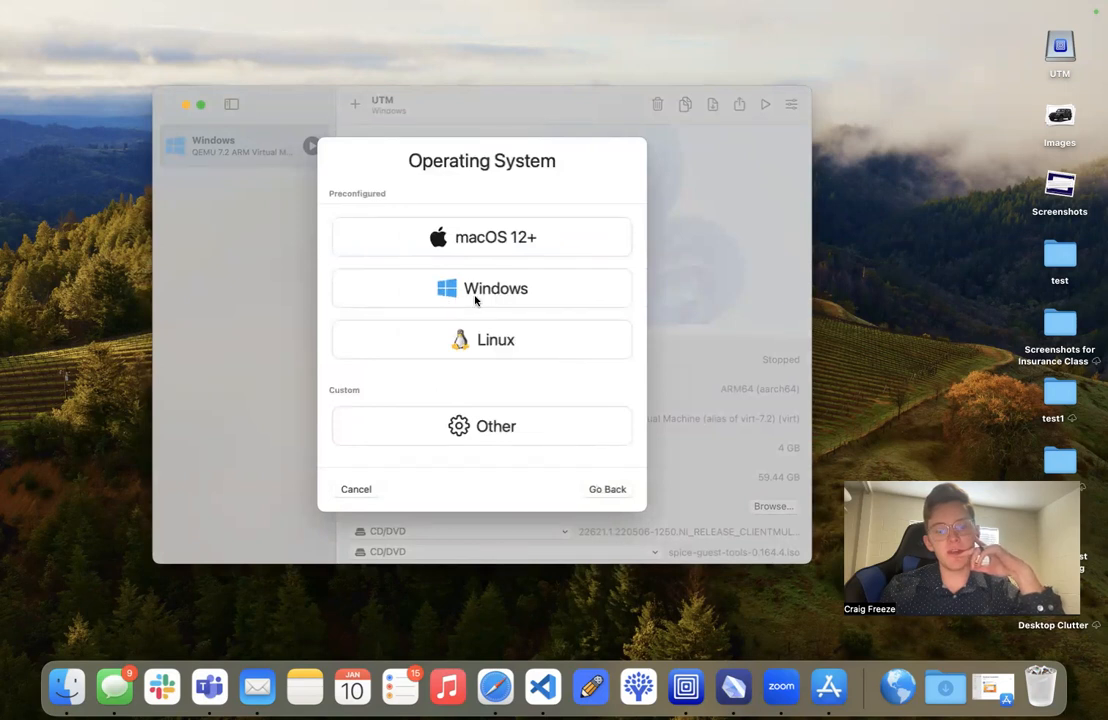
left_click(475, 295)
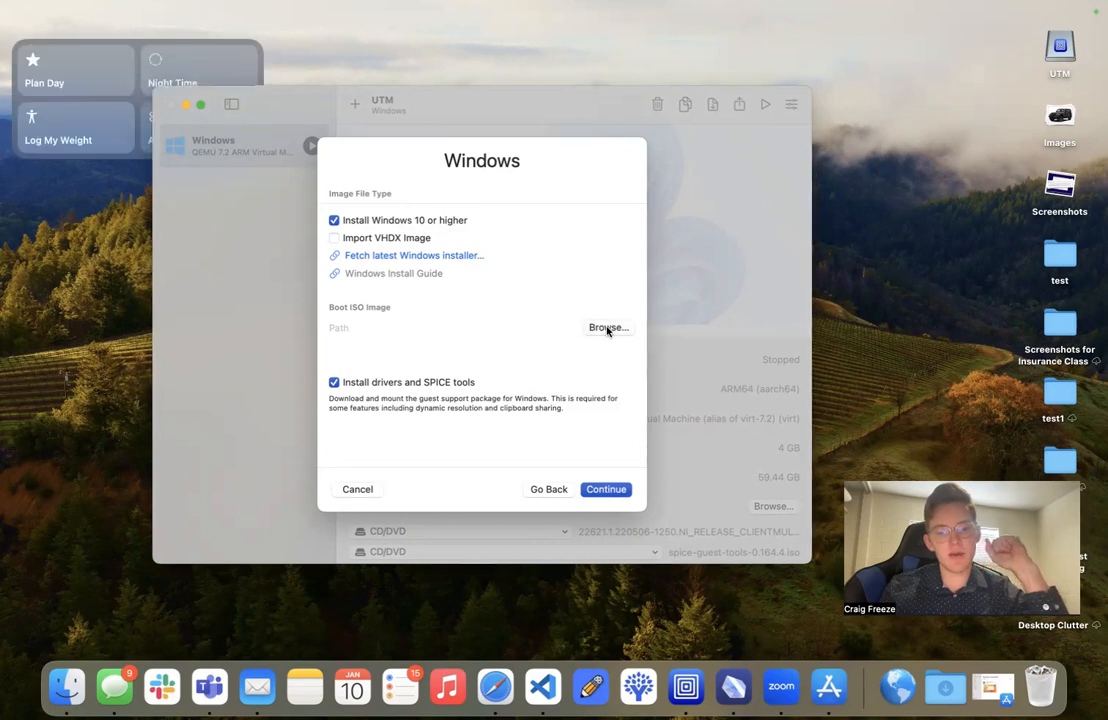
- Set 22621.1.220506-1250.NI_RELEASE_CLIENTMULTI_A64FRE_EN-US copy.ISO as the boot image, keeping the drivers and SPICE tools installation enabled
left_click(607, 328)
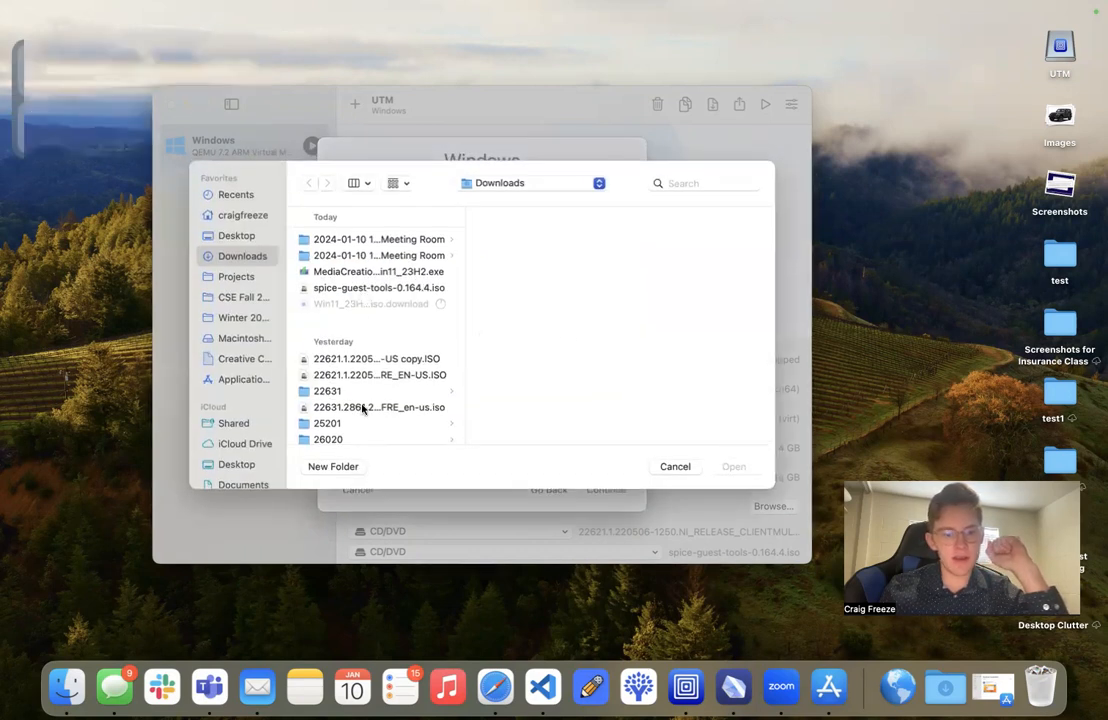
scroll(363, 408, "down", 2)
left_click(335, 326)
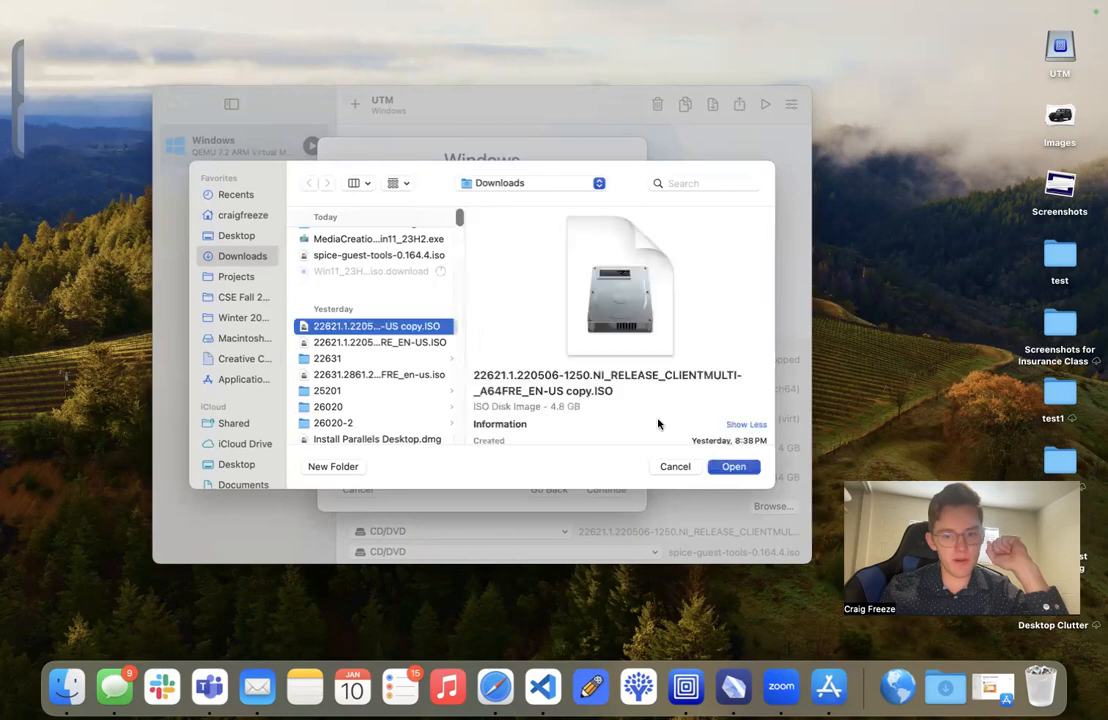
left_click(735, 468)
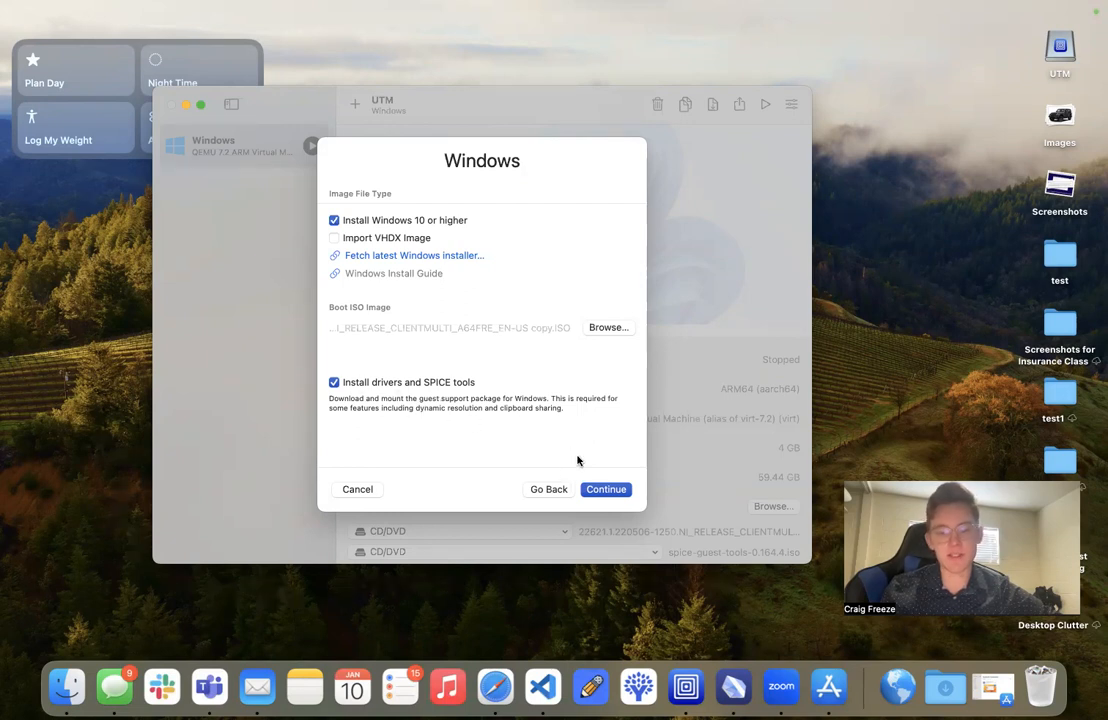
left_click(612, 492)
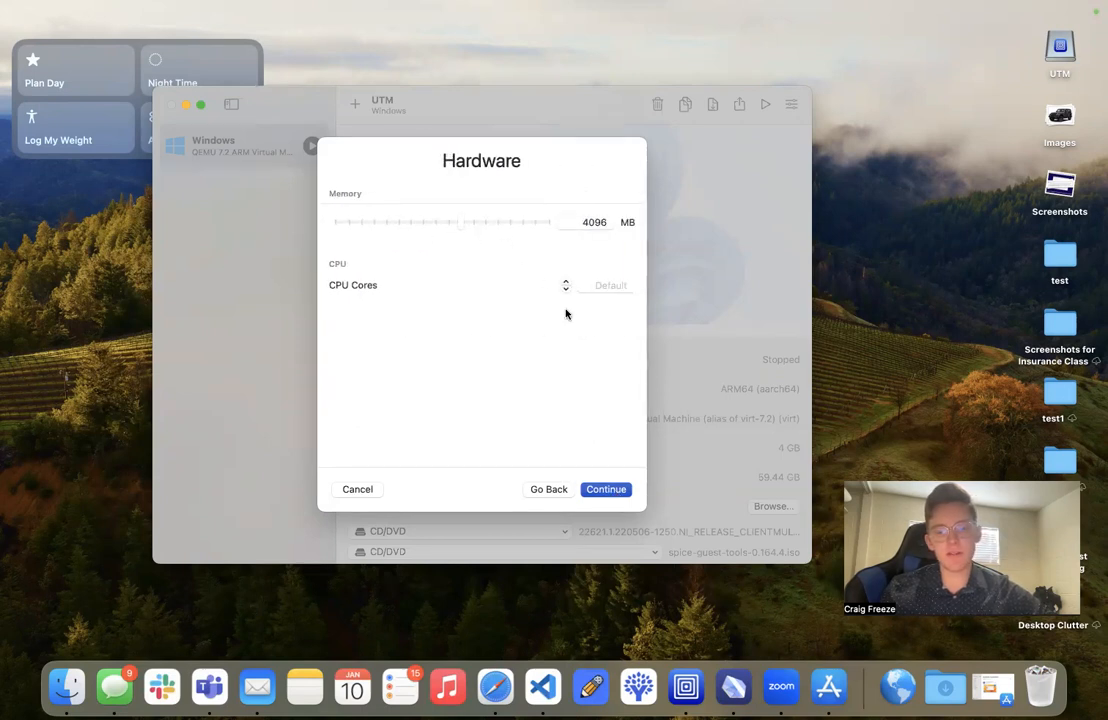
- Accept 4096 MB of memory, the default CPU cores and the proposed storage size for the virtual machine
left_click(610, 492)
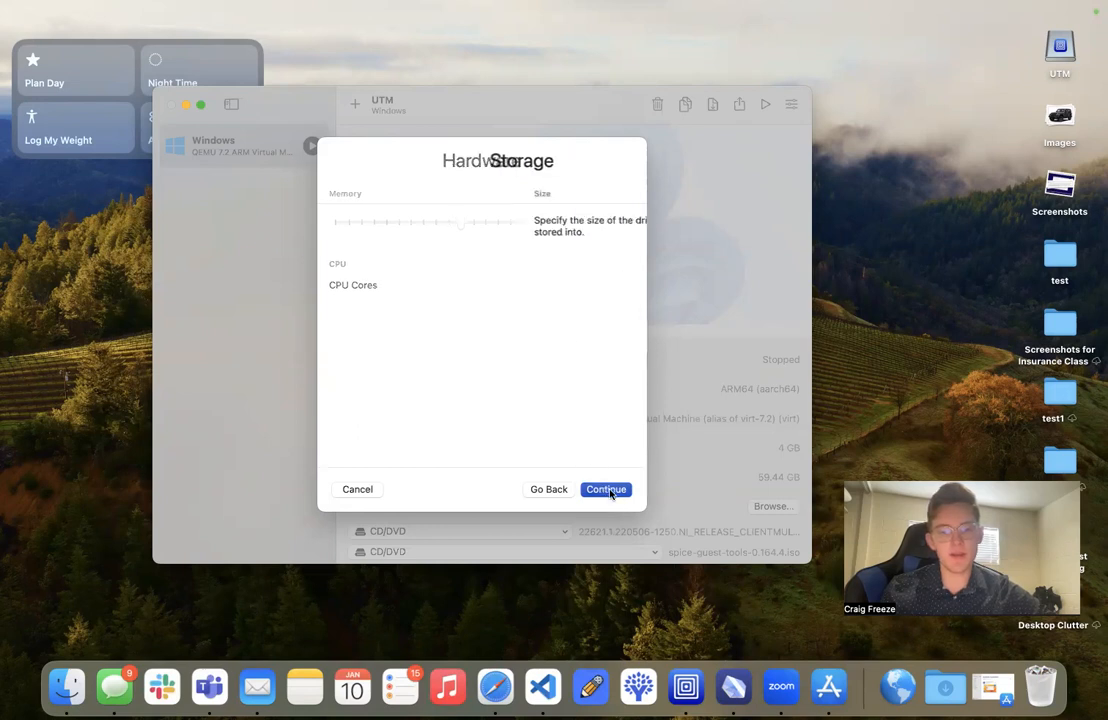
left_click(597, 492)
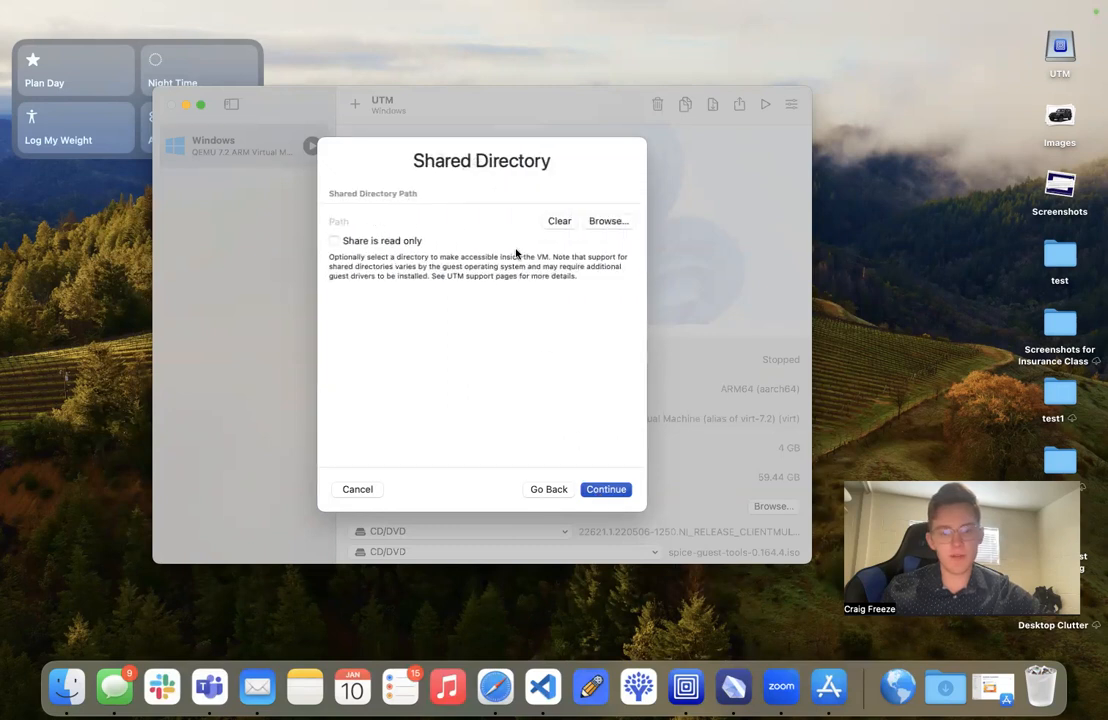
- Leave the shared directory unset and save the new virtual machine under the name Windows 2
left_click(594, 490)
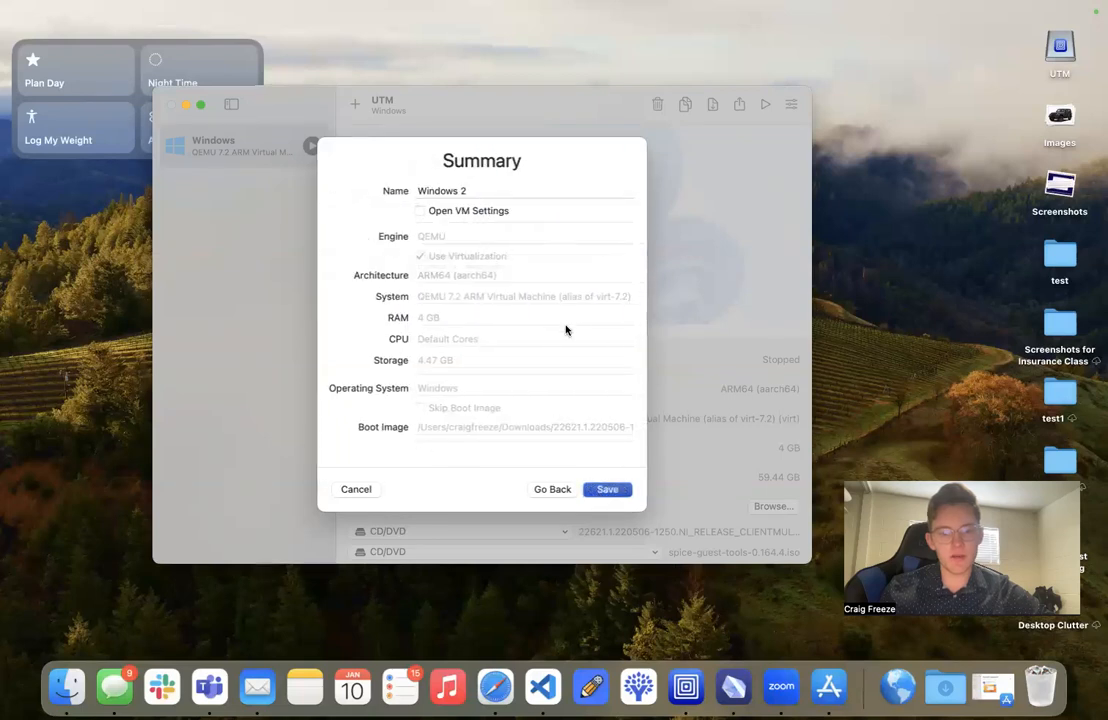
left_click(475, 190)
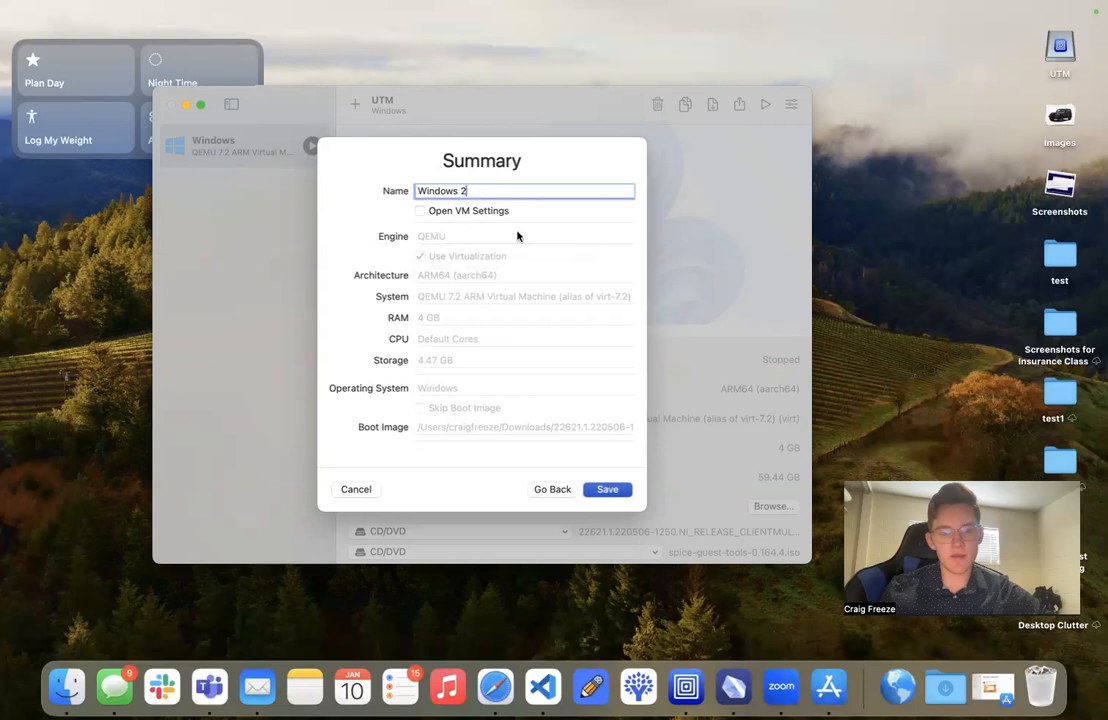
left_click(605, 495)
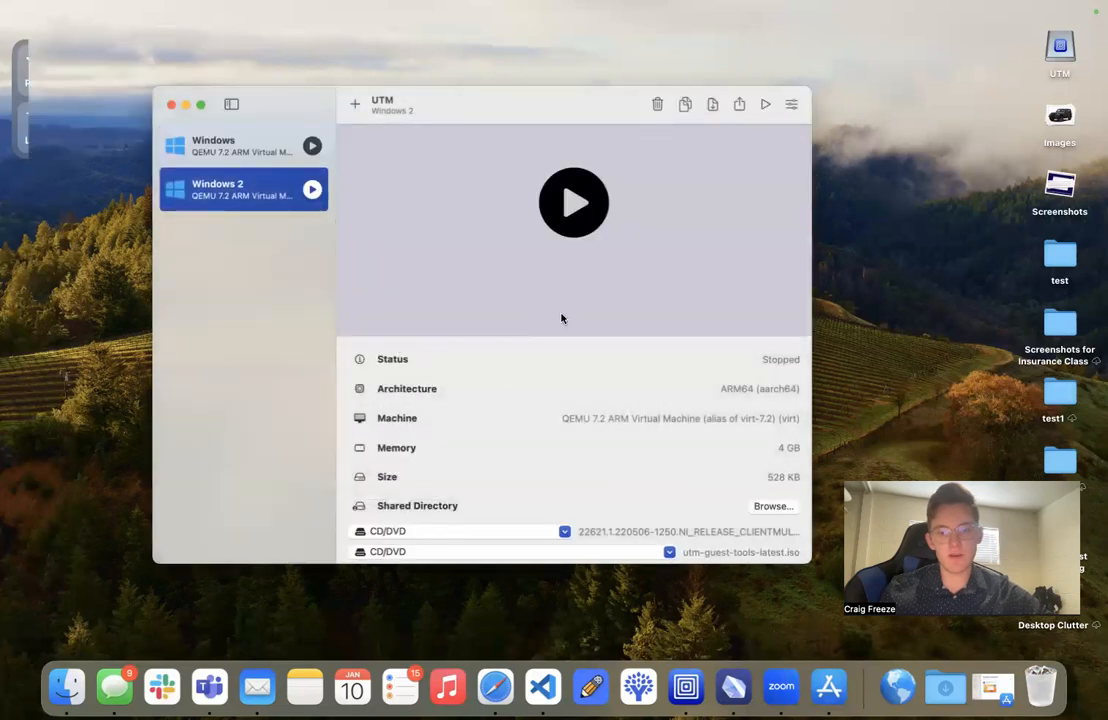
- Mount spice-guest-tools-0.164.4.iso from Downloads in the second CD/DVD drive of the Windows 2 virtual machine
scroll(564, 470, "down", 1)
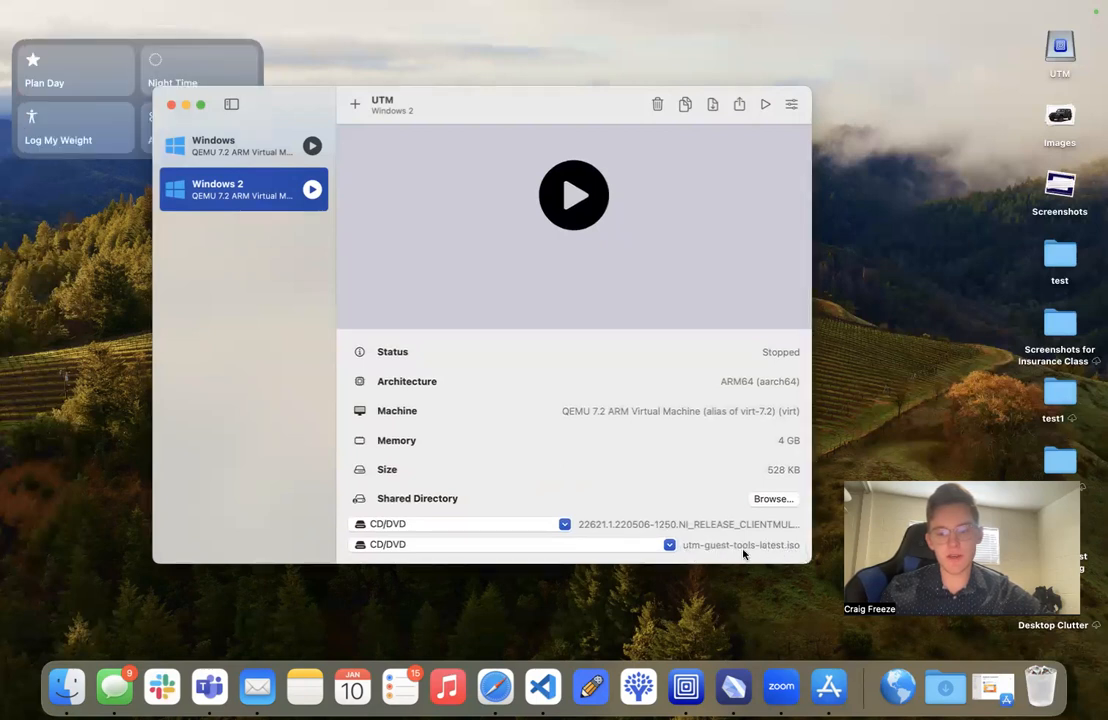
left_click(617, 554)
left_click(480, 570)
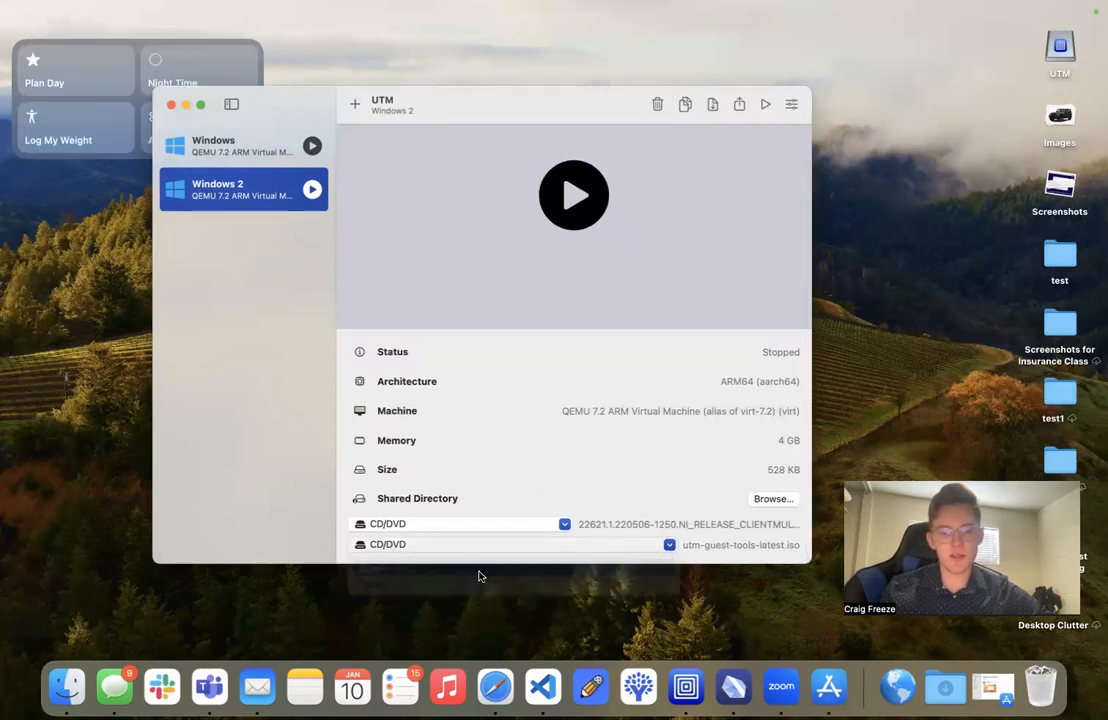
left_click(330, 287)
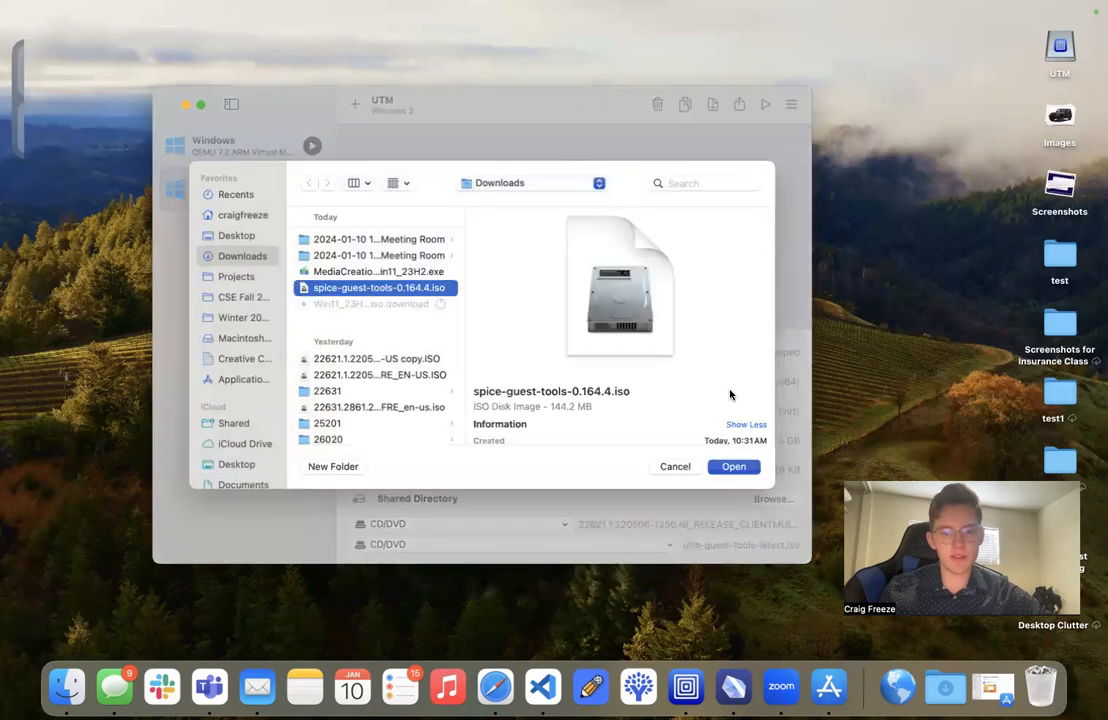
left_click(733, 458)
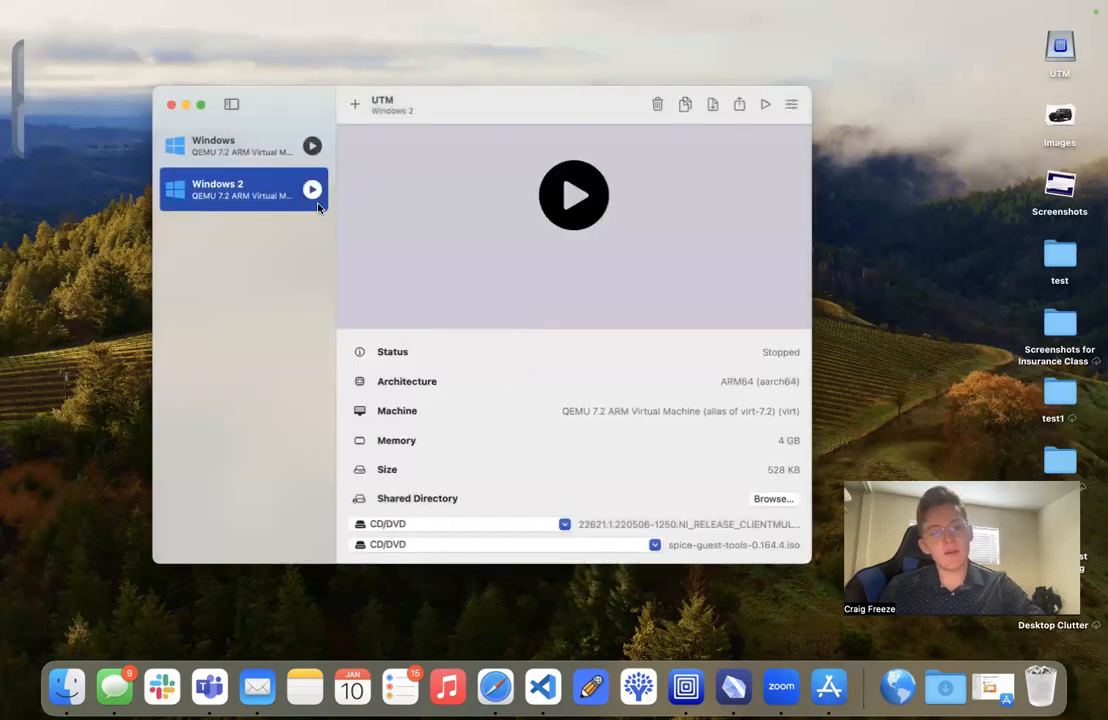
- Start the Windows 2 virtual machine and accept English (United States) and the US keyboard in Windows Setup
left_click(313, 190)
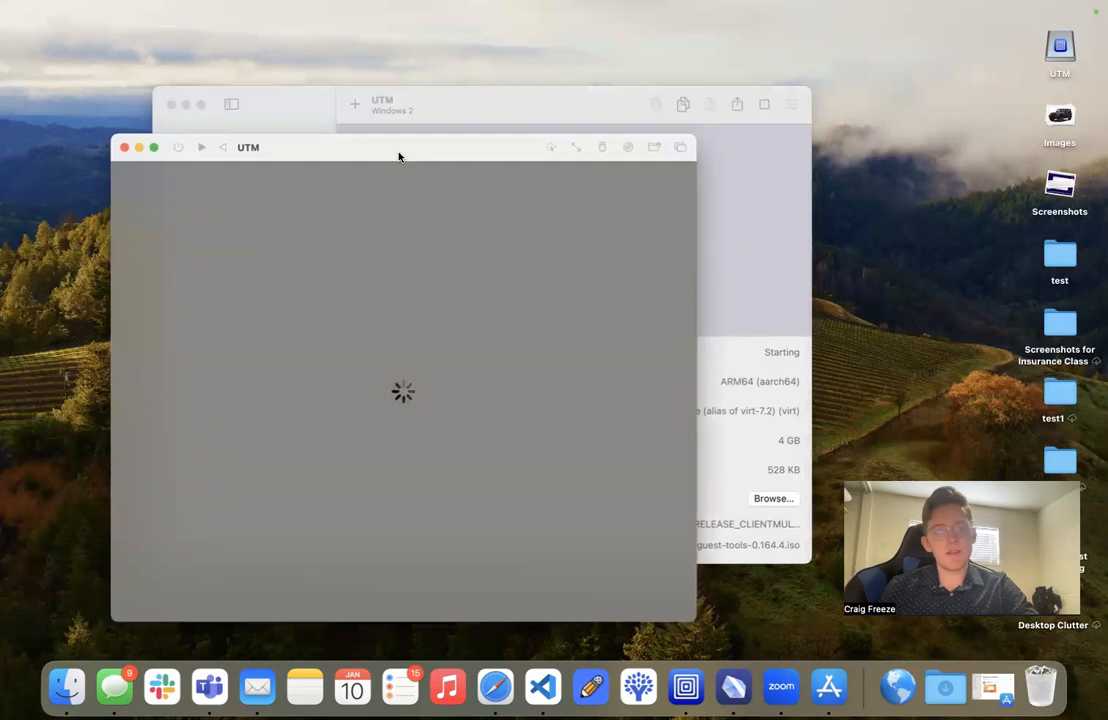
left_click_drag(398, 154, 522, 126)
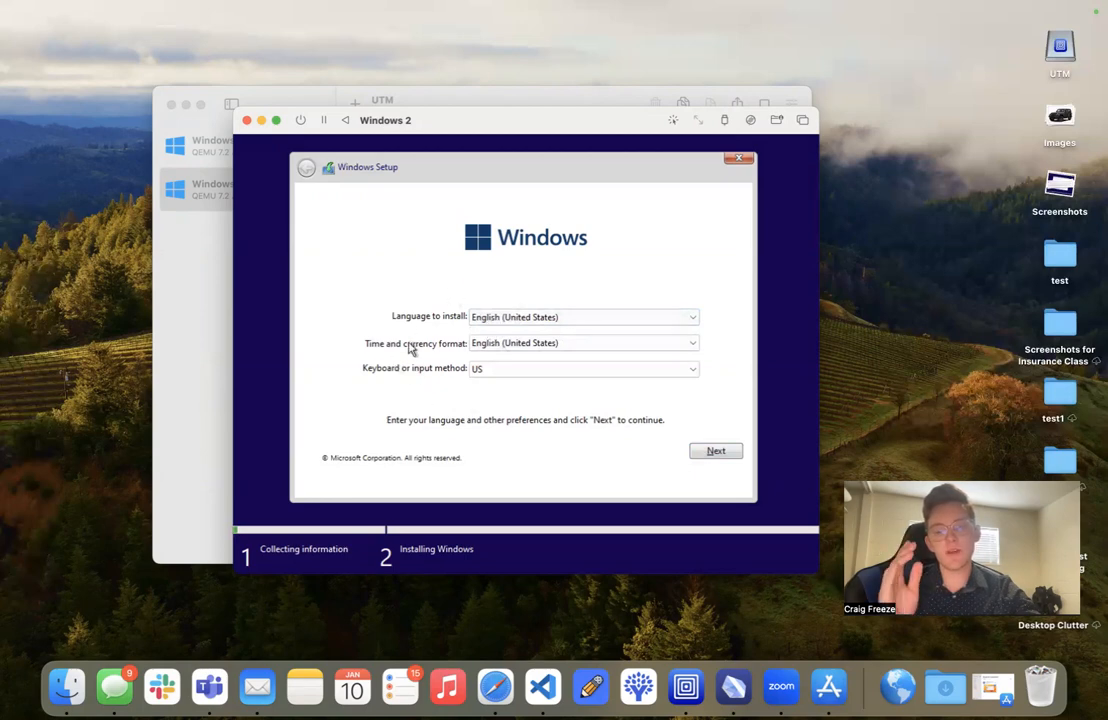
left_click(717, 453)
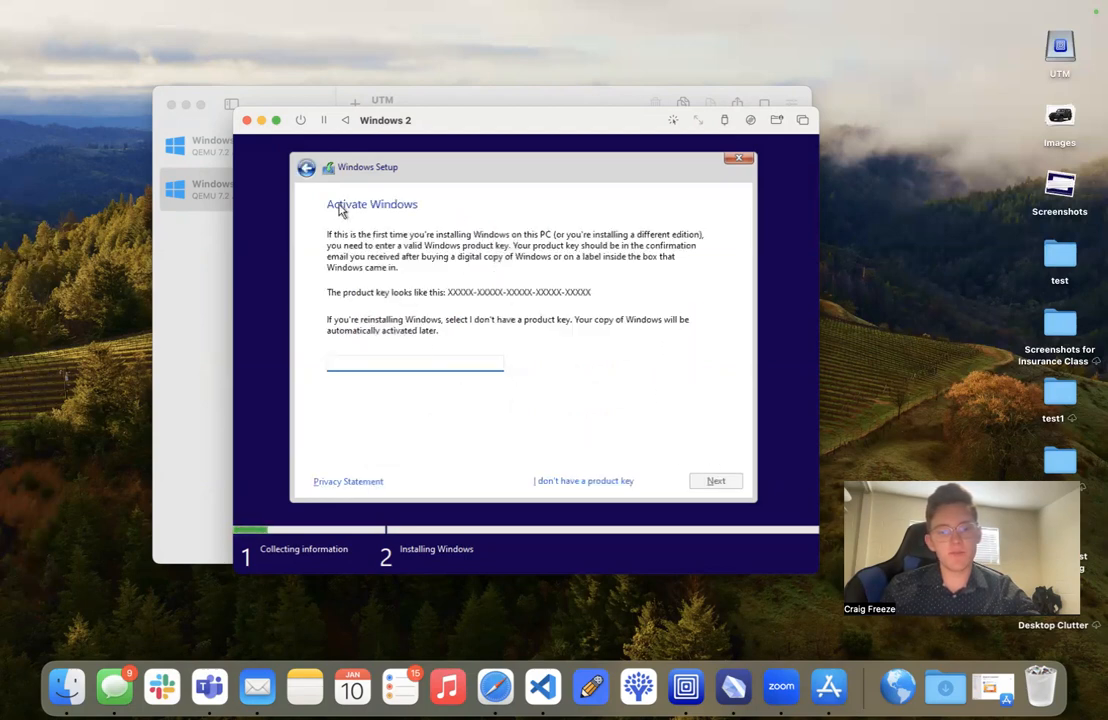
- Continue without a product key and choose Windows 11 Pro as the operating system to install
left_click(576, 482)
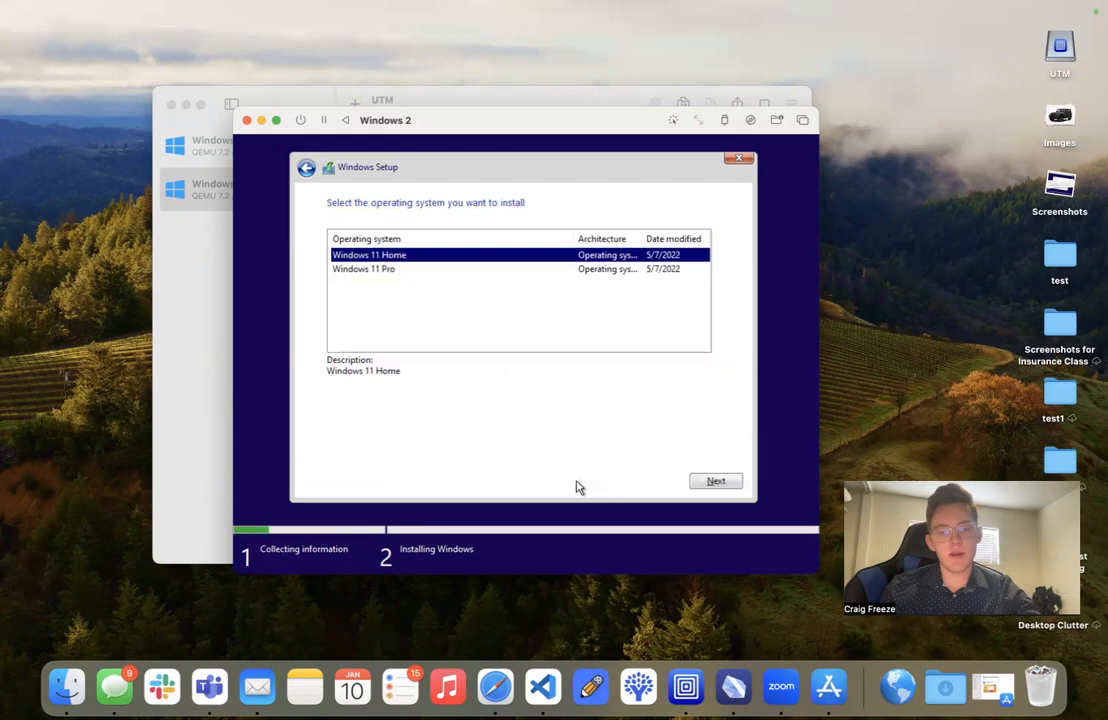
left_click(403, 271)
left_click(403, 258)
left_click(403, 271)
left_click(403, 258)
left_click(403, 270)
left_click(710, 480)
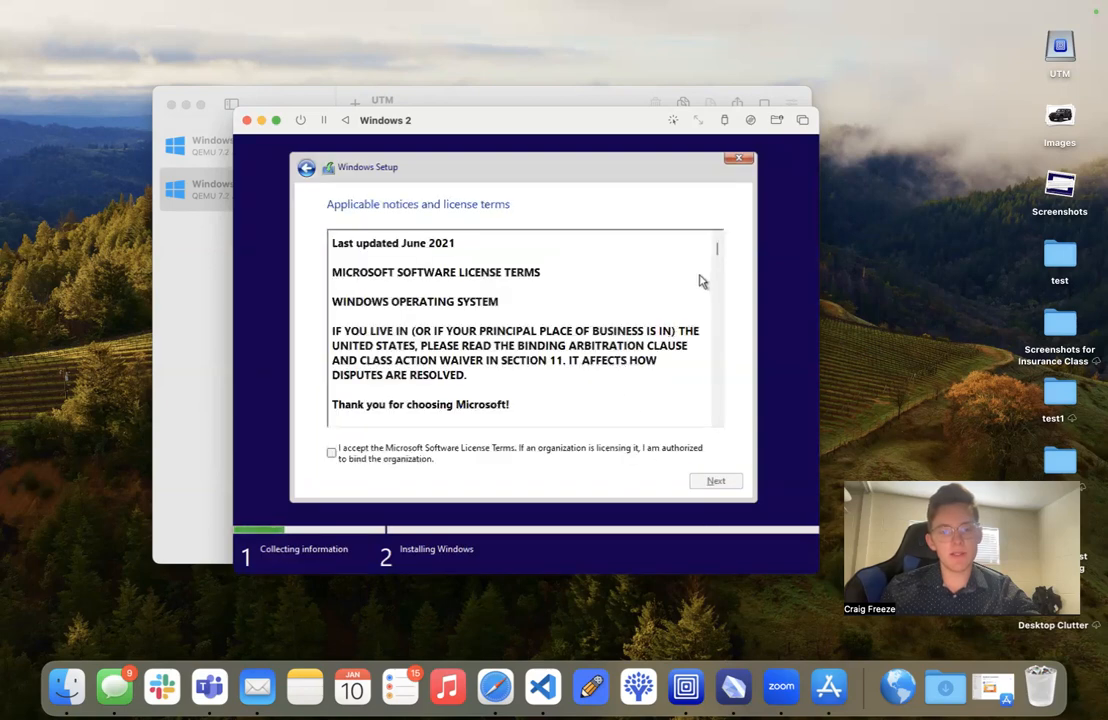
- Accept the Microsoft Software License Terms and start installing Windows on Drive 0 Unallocated Space
mouse_move(714, 250)
left_mouse_down()
mouse_move(718, 269)
mouse_move(710, 241)
left_mouse_up()
left_click(716, 422)
scroll(716, 425, "down", 6)
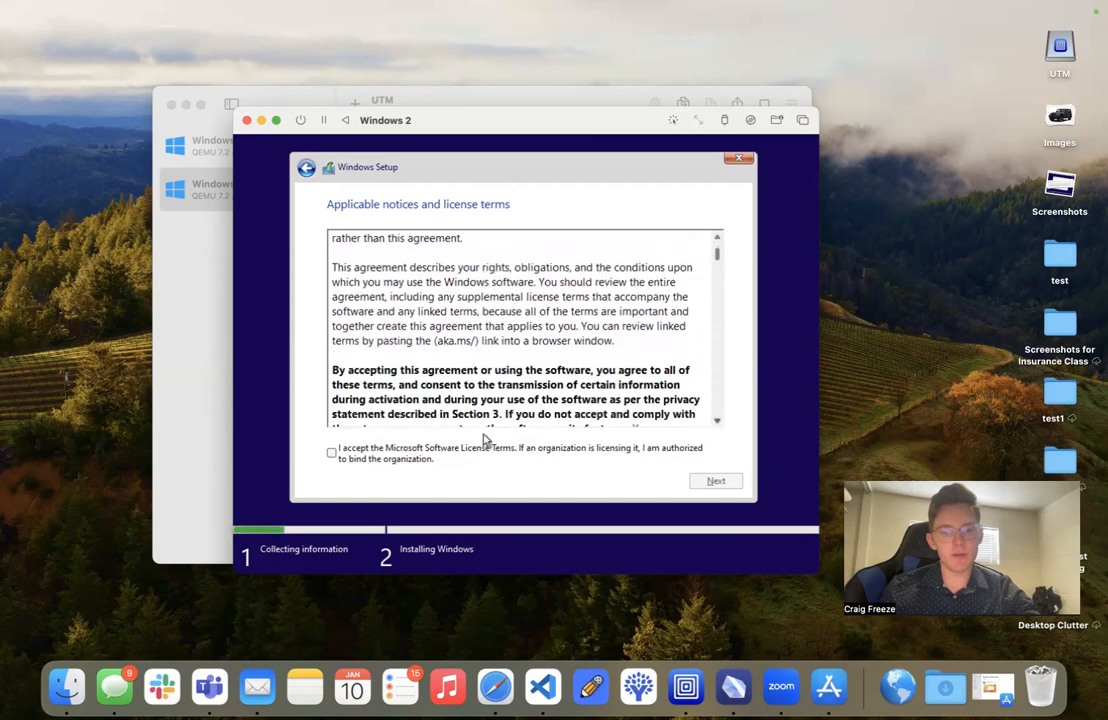
left_click(345, 455)
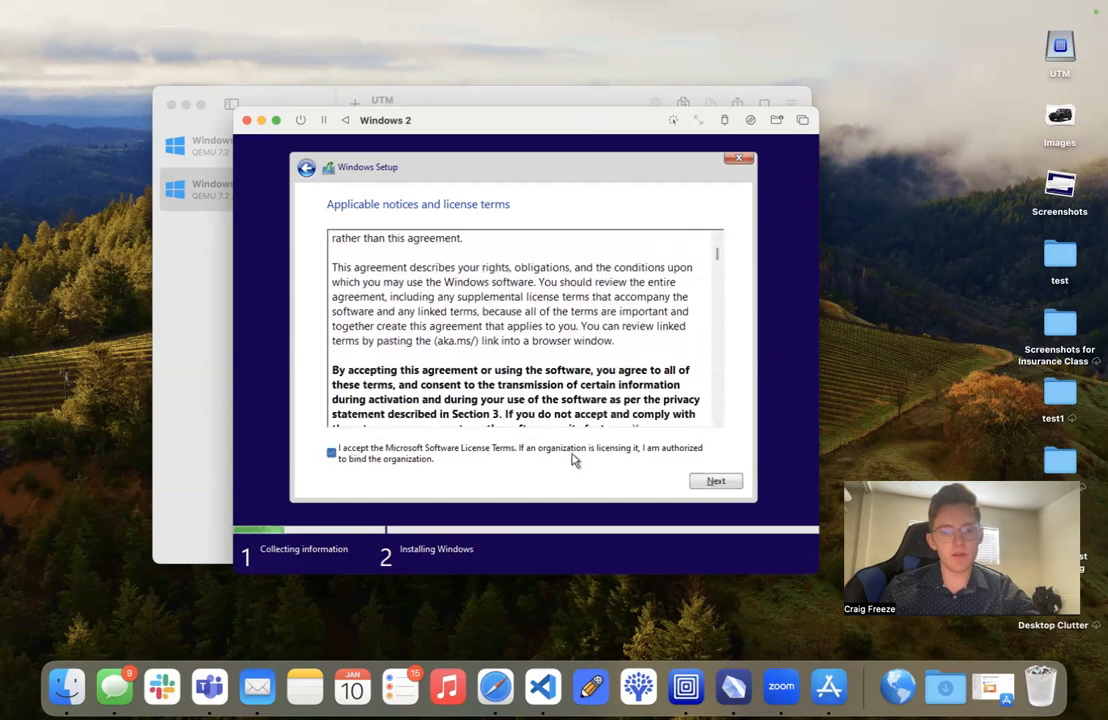
left_click(712, 482)
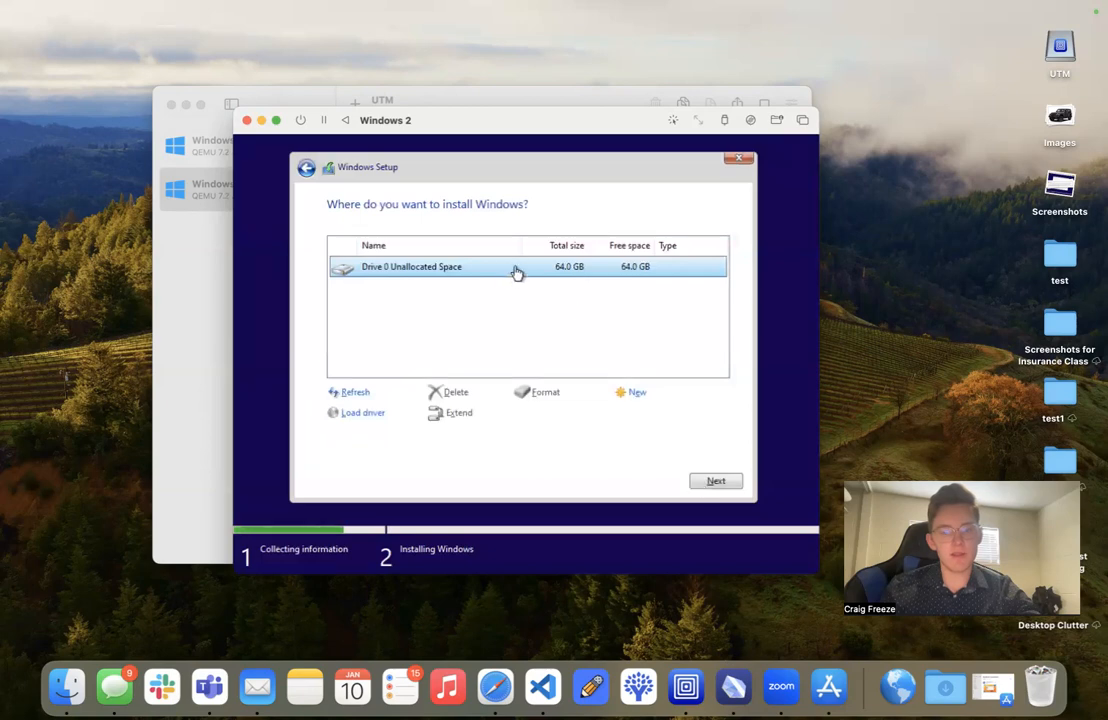
left_click(712, 482)
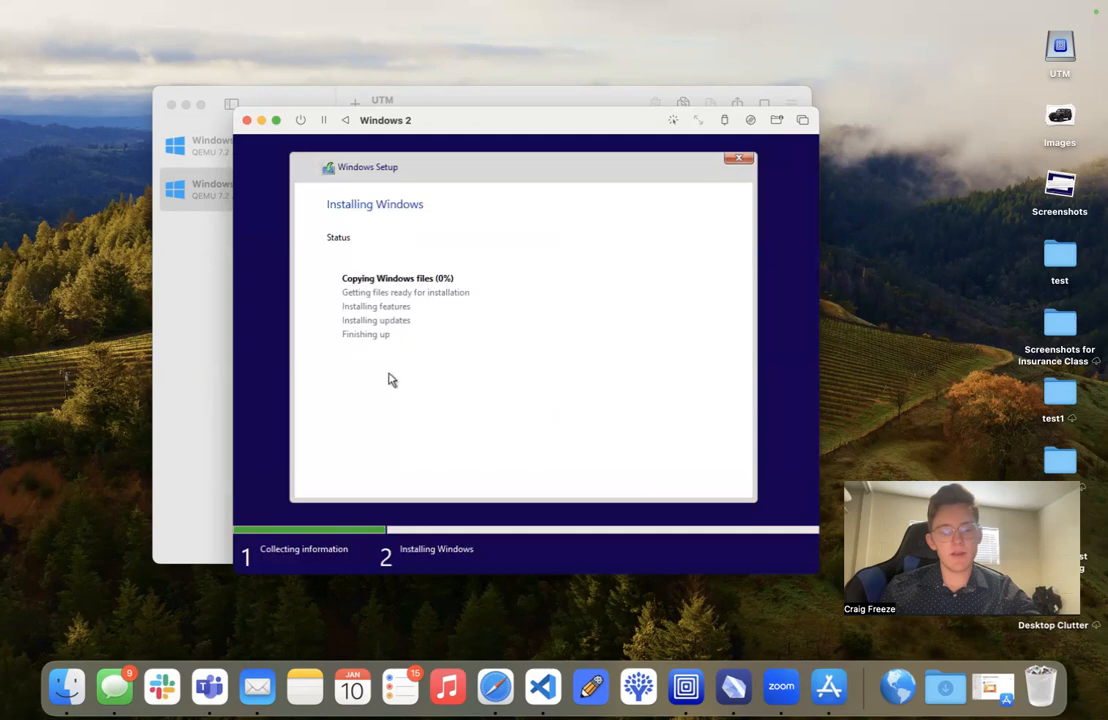